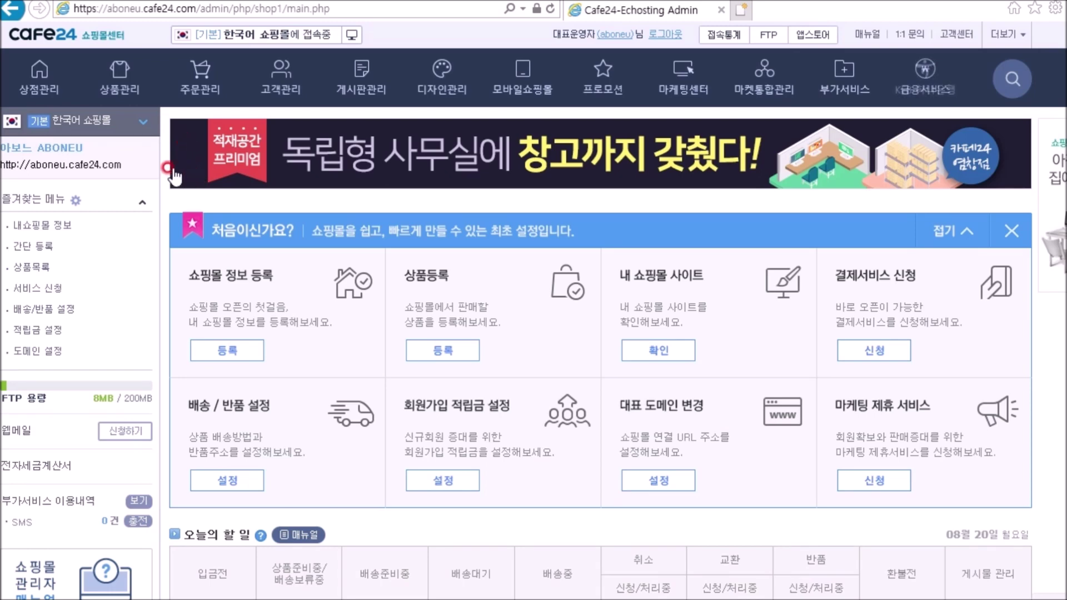
# In product category management, set the Outerwear category's main-category display status (메인분류 표시상태) to 표시함 and save it
pyautogui.click(124, 93)
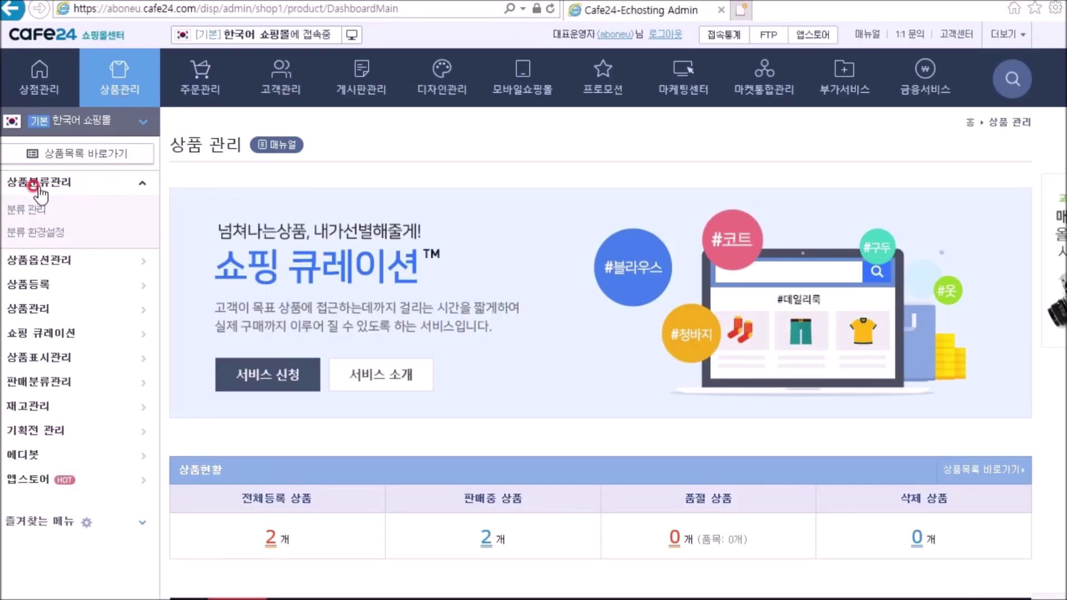
pyautogui.click(33, 214)
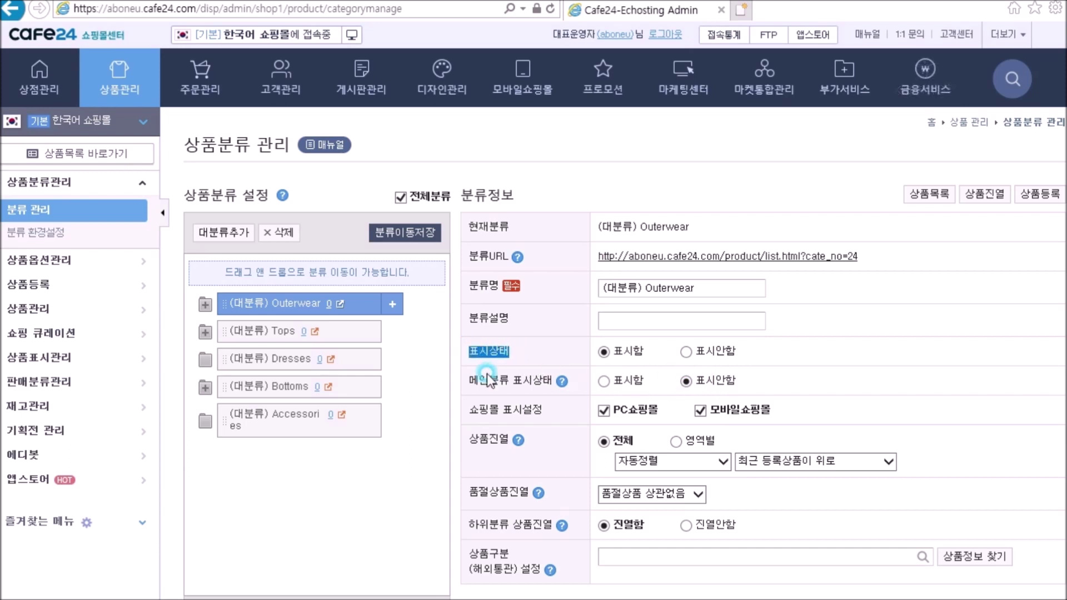
pyautogui.moveTo(469, 381); pyautogui.dragTo(555, 381)
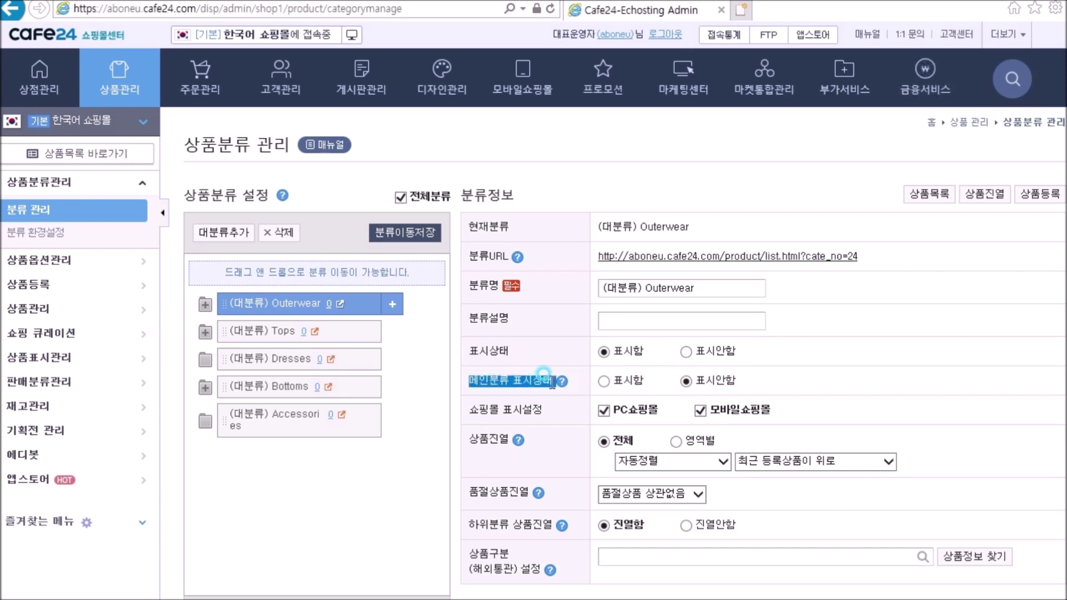
pyautogui.click(603, 382)
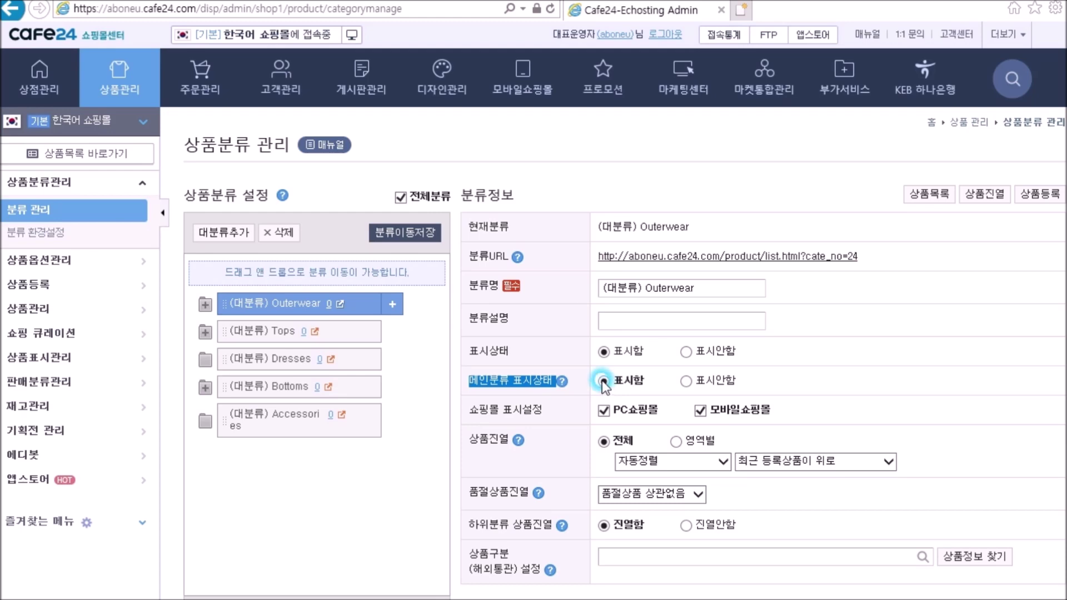
pyautogui.scroll(-3, 582, 380)
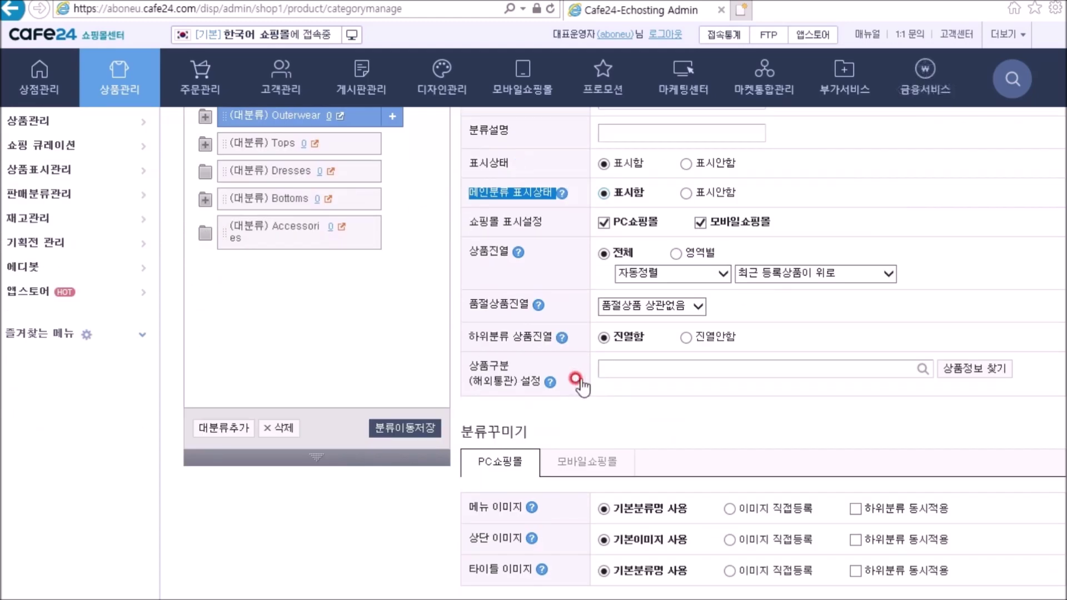
pyautogui.scroll(-10, 582, 380)
pyautogui.scroll(-2, 580, 386)
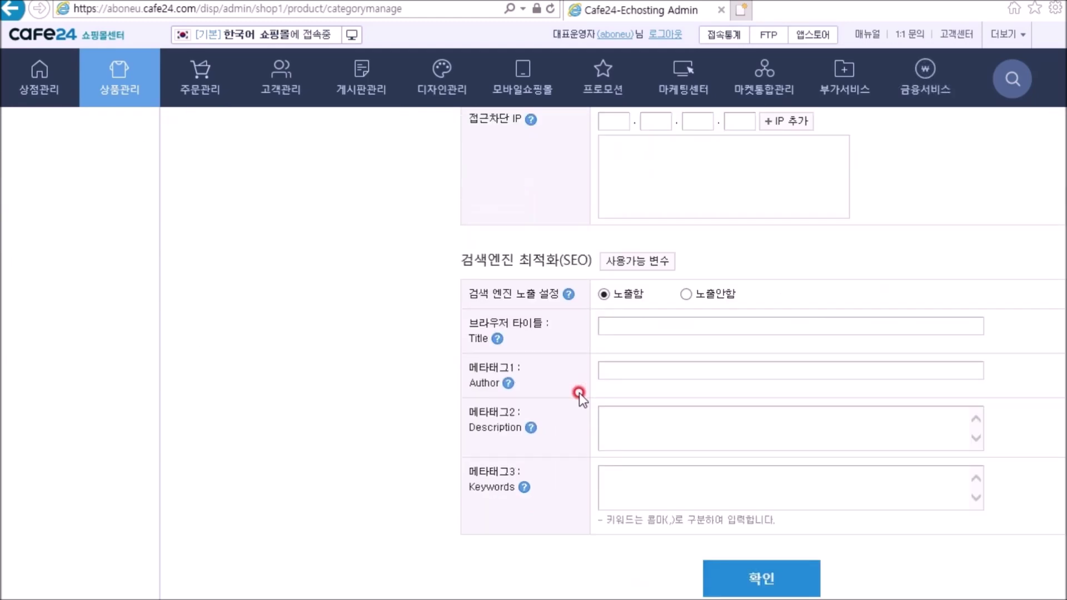
pyautogui.click(758, 576)
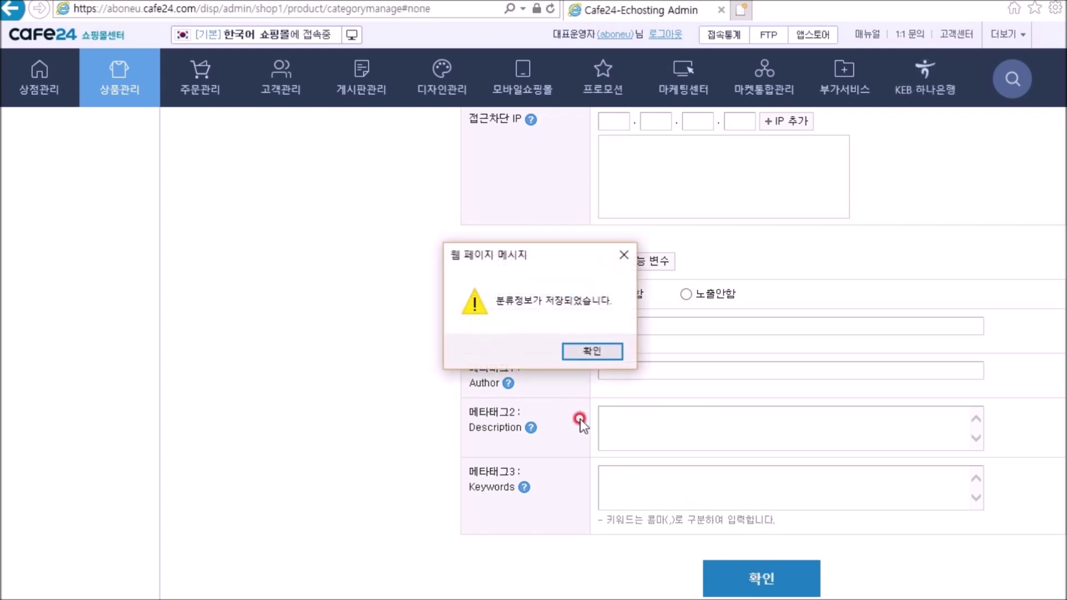
pyautogui.click(589, 353)
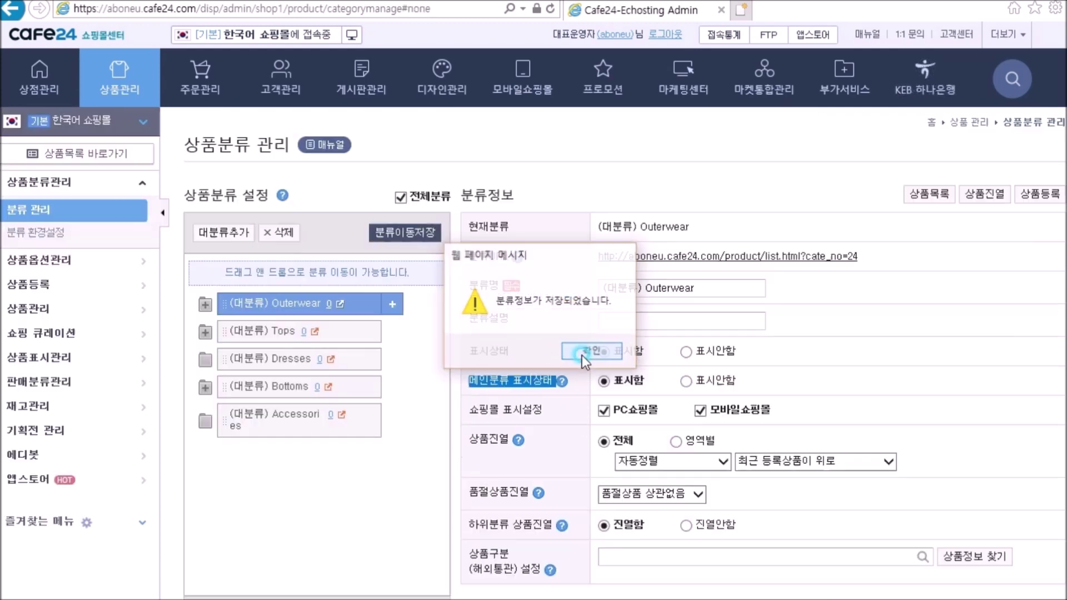
# Set the Tops category's main-category display status to 표시함 and save the category information
pyautogui.click(265, 332)
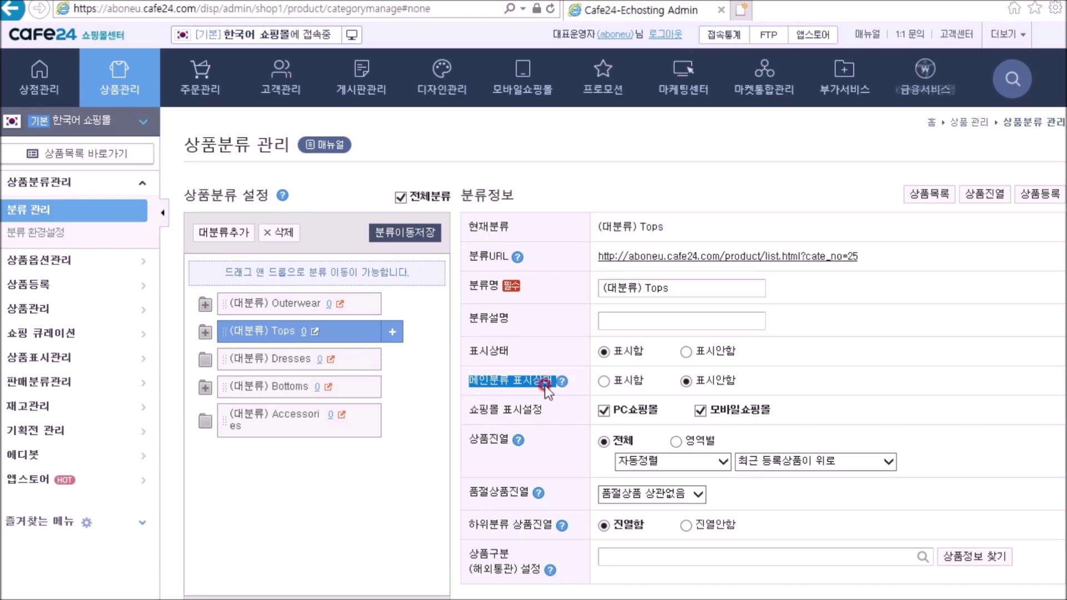
pyautogui.click(603, 381)
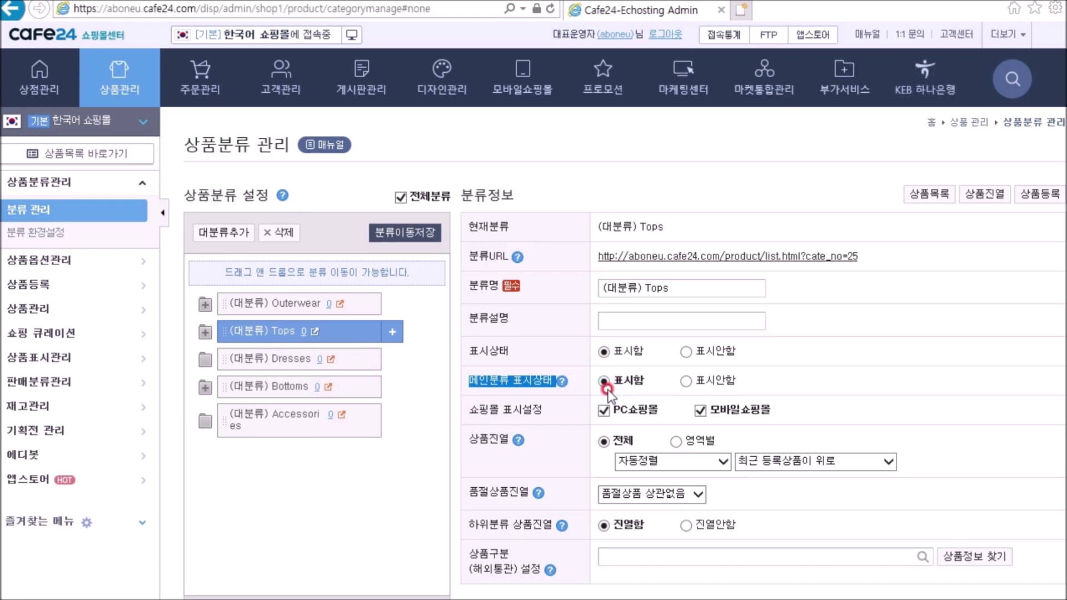
pyautogui.scroll(-10, 606, 410)
pyautogui.scroll(-2, 795, 549)
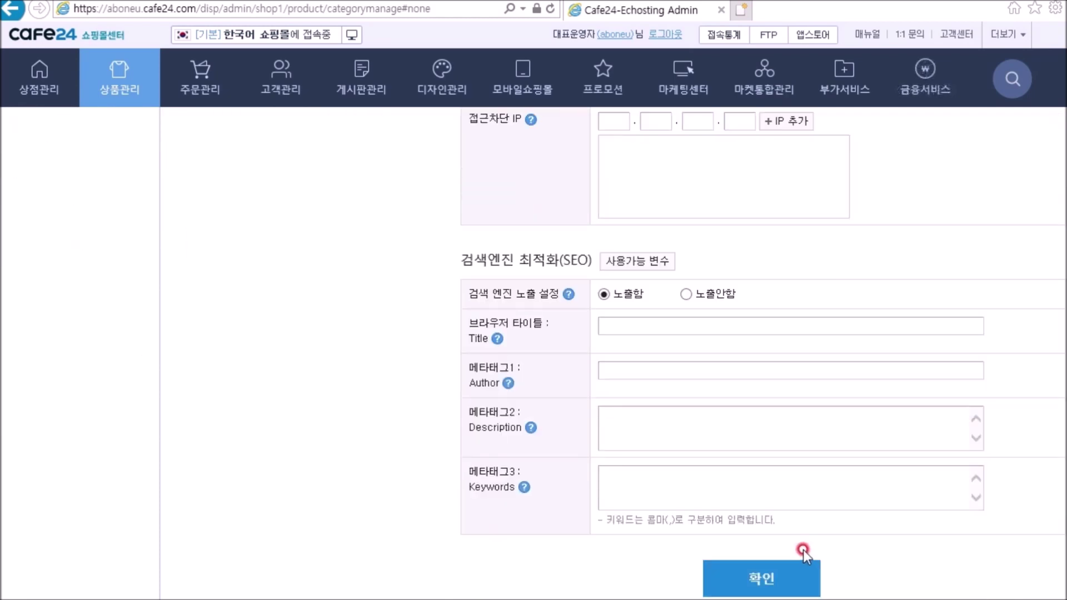
pyautogui.click(780, 575)
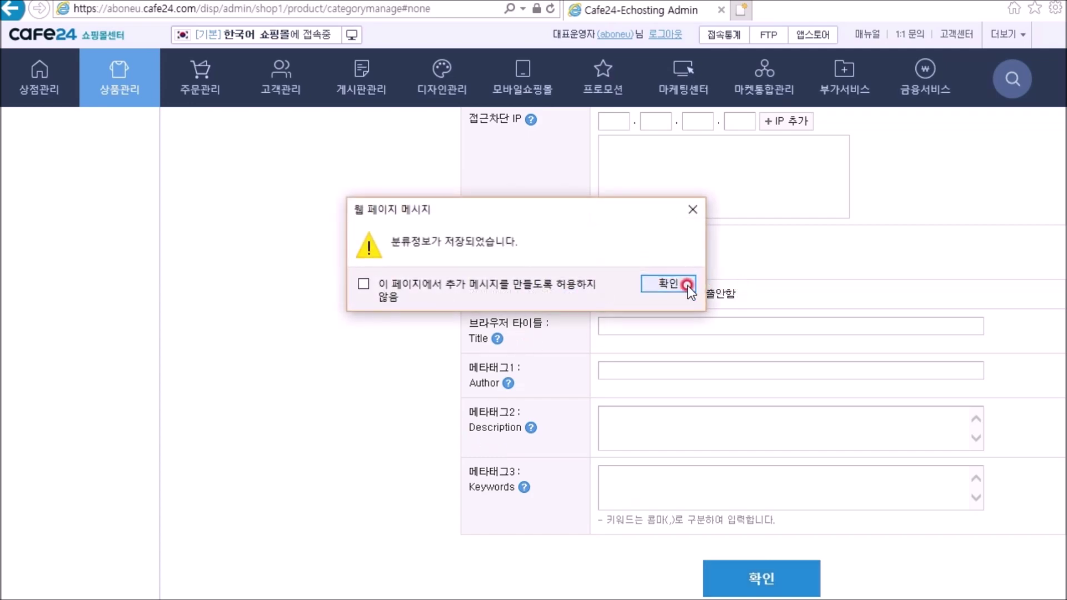
pyautogui.click(688, 285)
# Set the Dresses category's main-category display status to 표시함 and save the category information
pyautogui.click(247, 359)
pyautogui.click(600, 381)
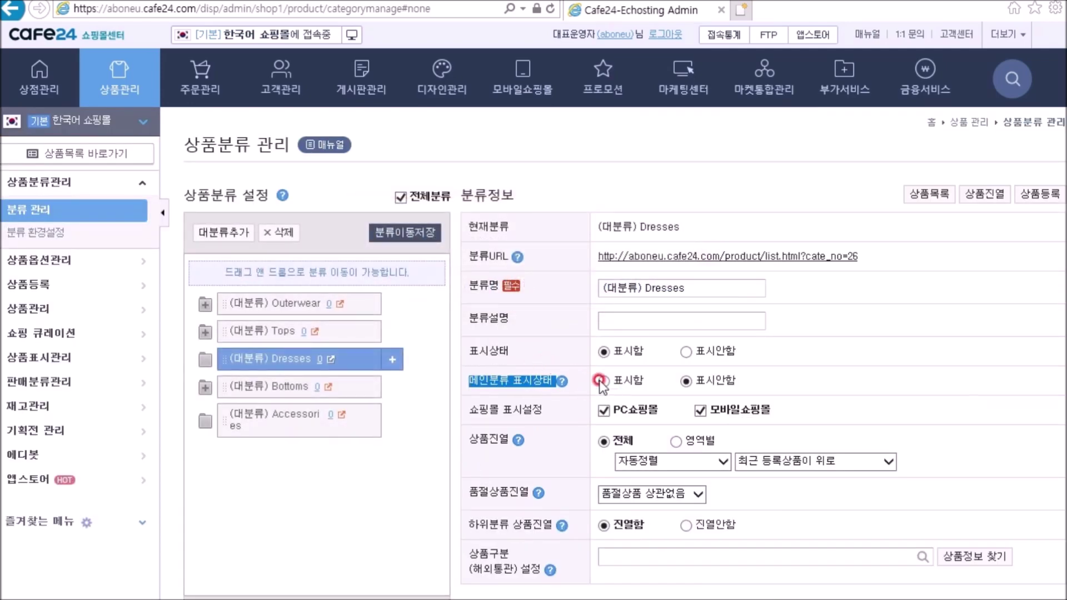
pyautogui.scroll(-12, 597, 393)
pyautogui.click(769, 581)
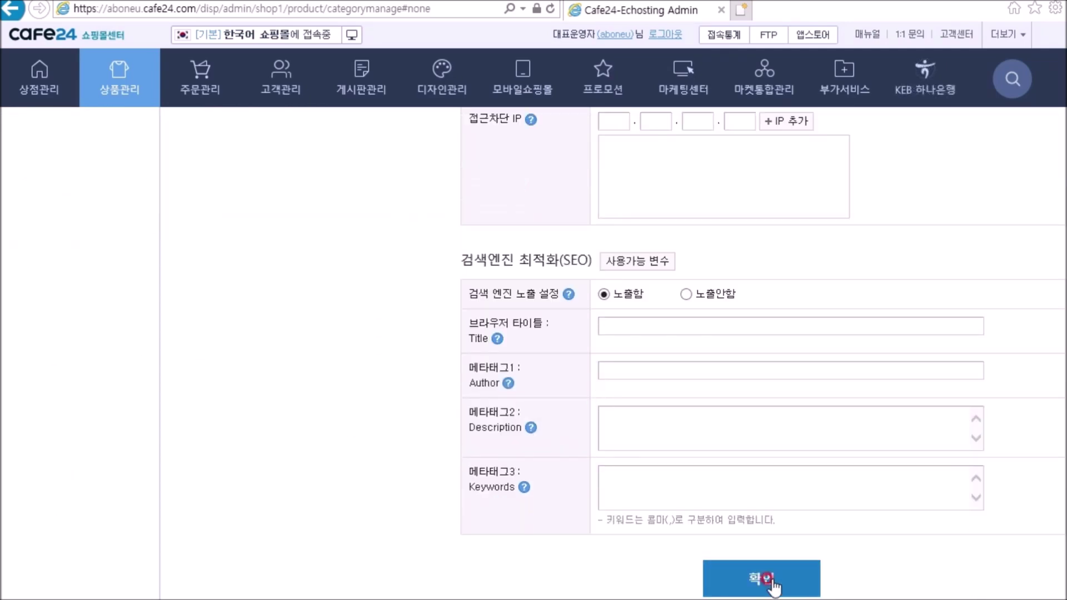
pyautogui.click(645, 284)
# Set the Bottoms category's main-category display status to 표시함 and save the category information
pyautogui.click(298, 387)
pyautogui.click(605, 381)
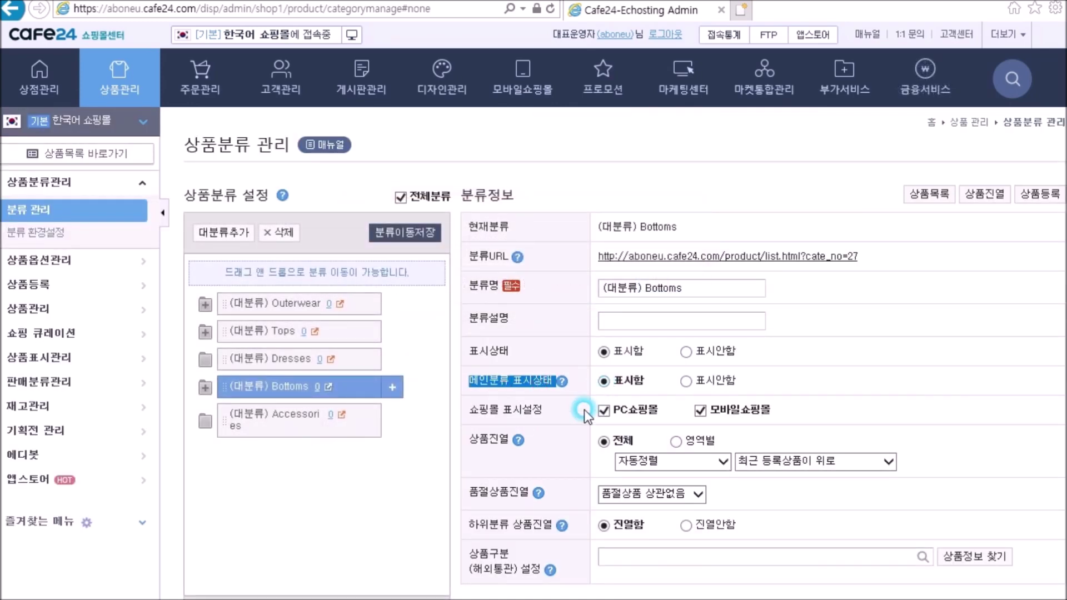
pyautogui.scroll(-12, 611, 422)
pyautogui.click(764, 576)
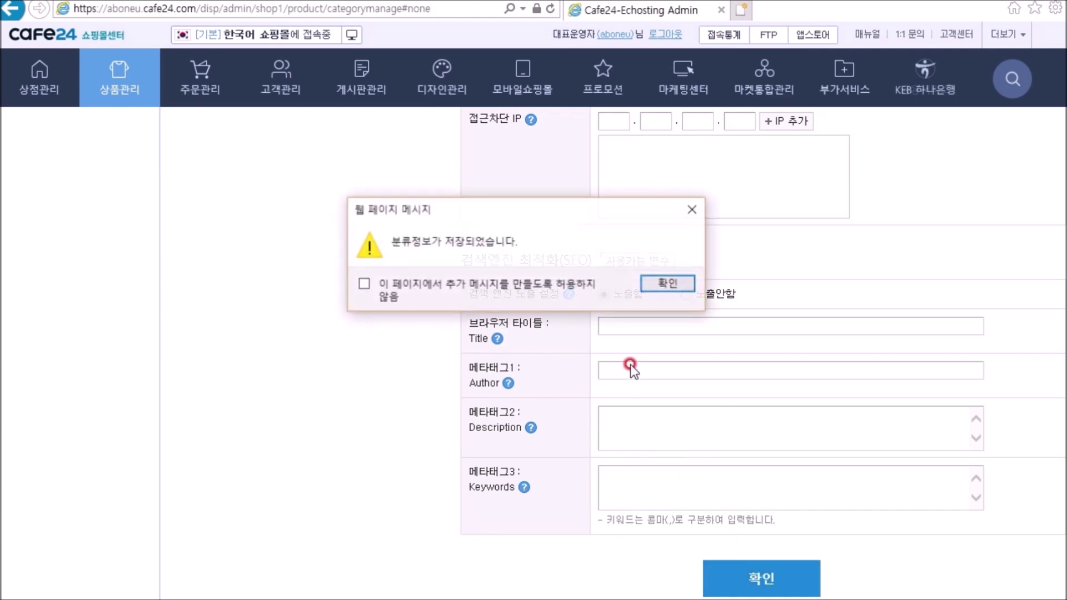
pyautogui.click(661, 282)
# Set the Accessories category's main-category display status to 표시함 and save the category information
pyautogui.click(283, 415)
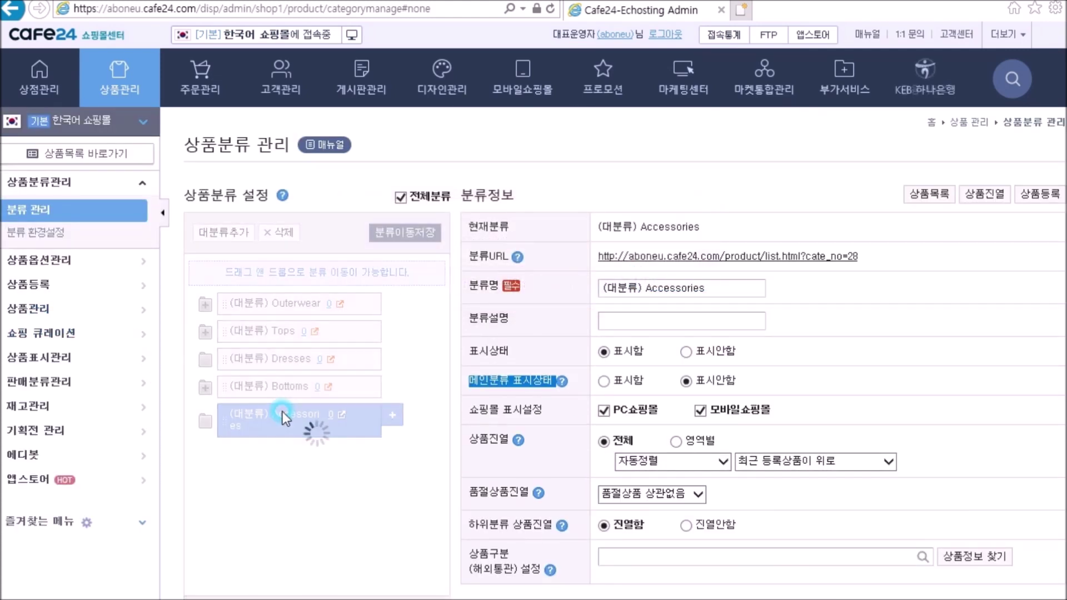
pyautogui.click(604, 381)
pyautogui.click(536, 355)
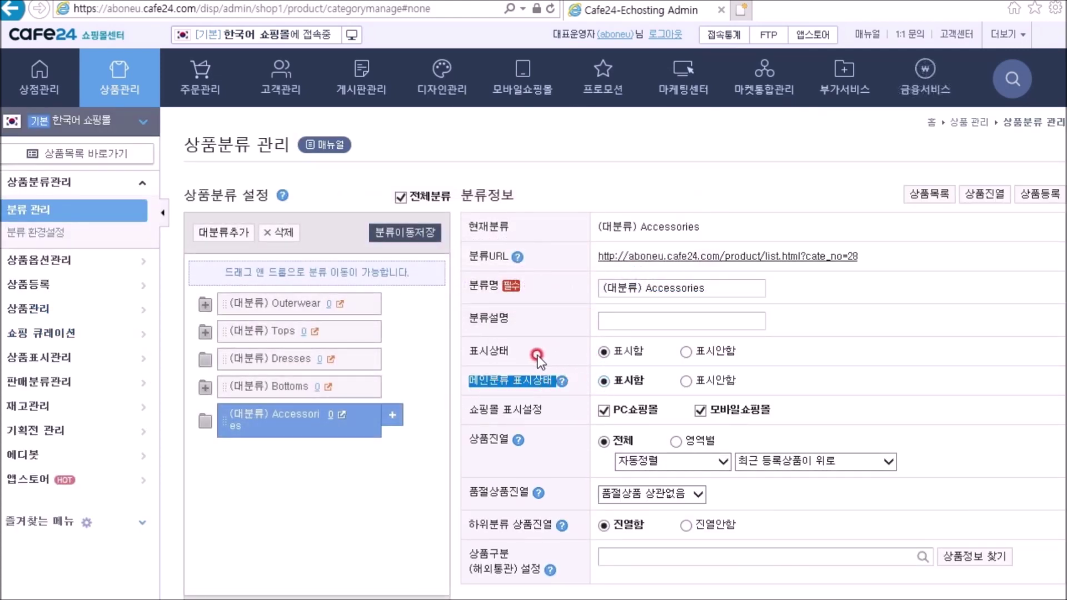
pyautogui.click(594, 359)
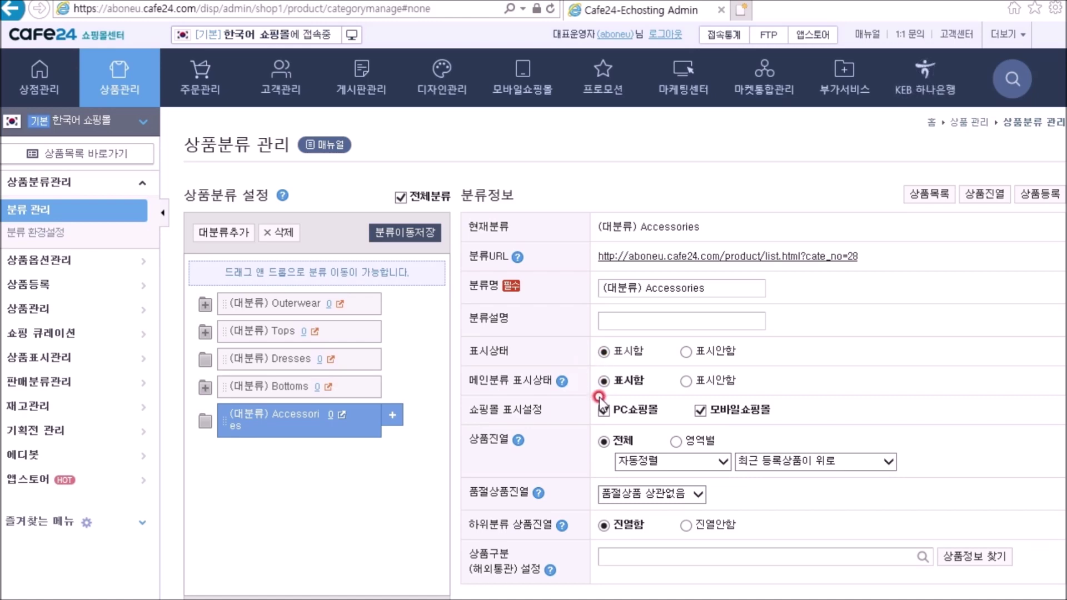
pyautogui.scroll(-15, 598, 397)
pyautogui.click(760, 572)
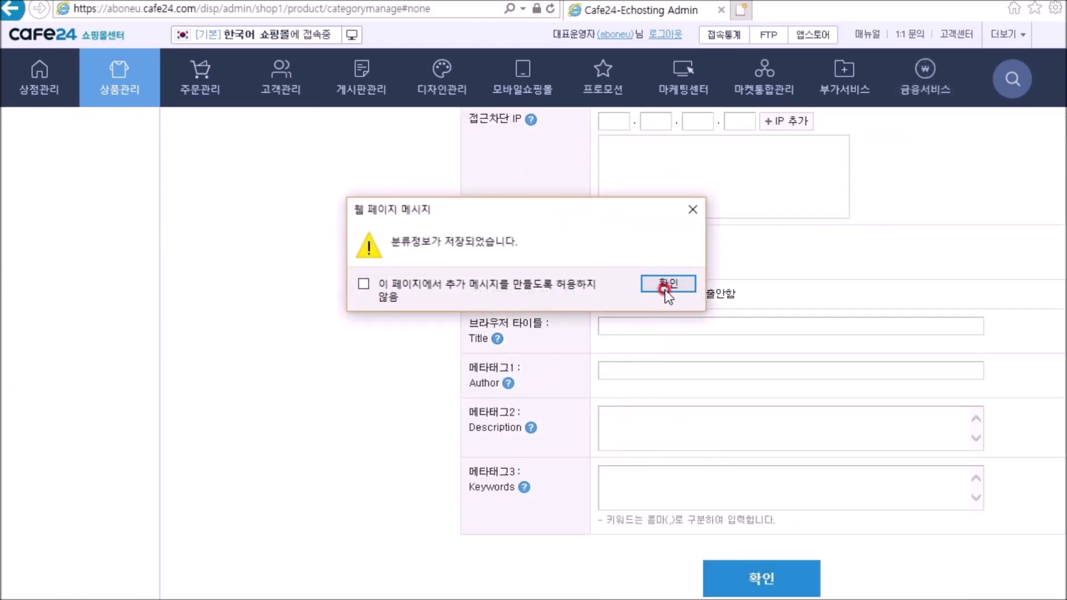
pyautogui.click(667, 284)
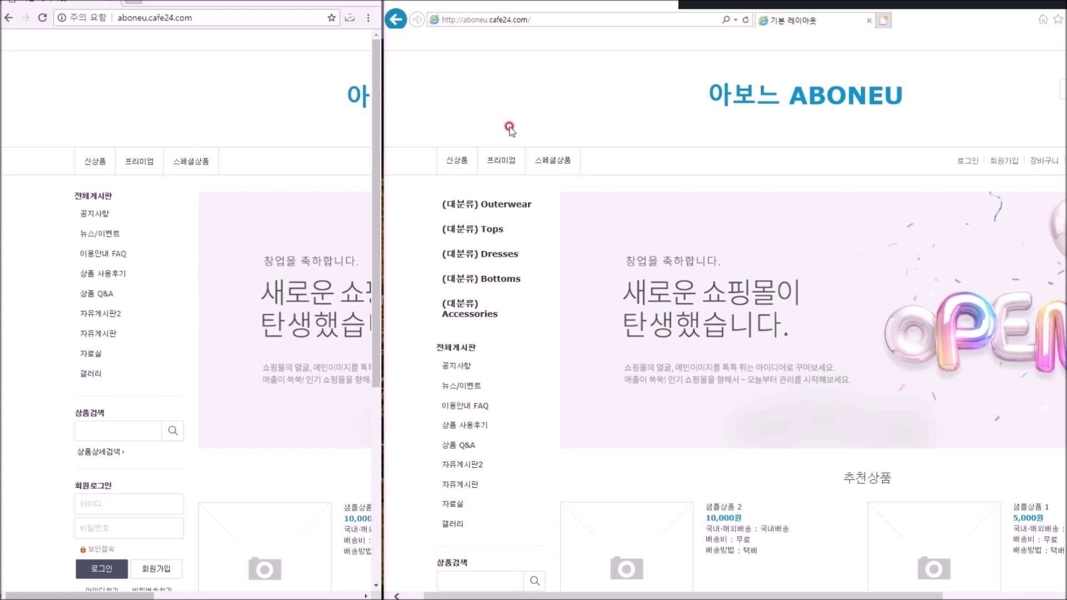
pyautogui.moveTo(533, 208)
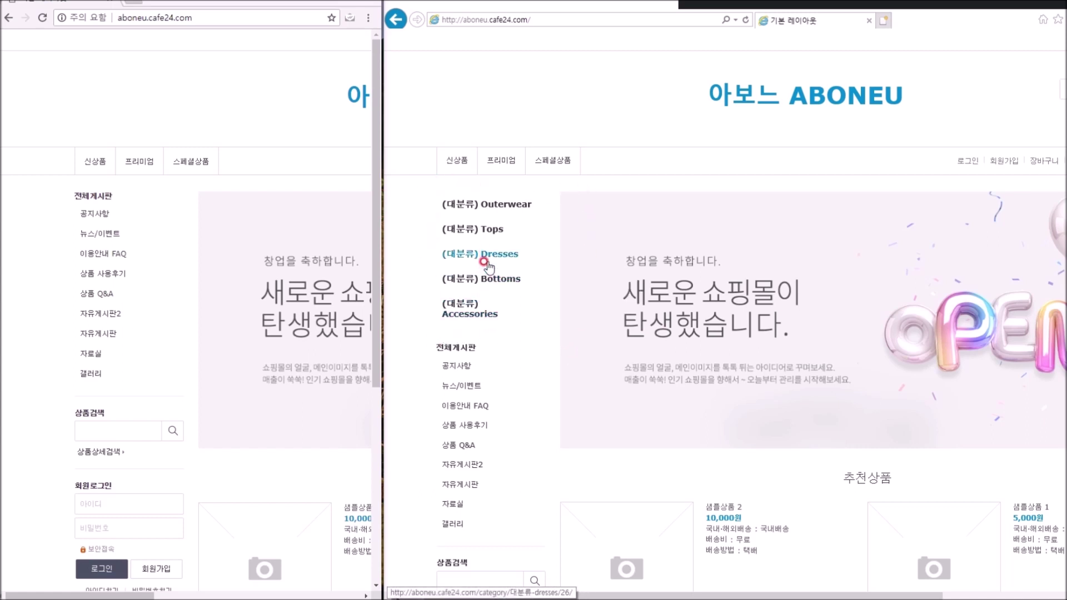
pyautogui.moveTo(492, 205)
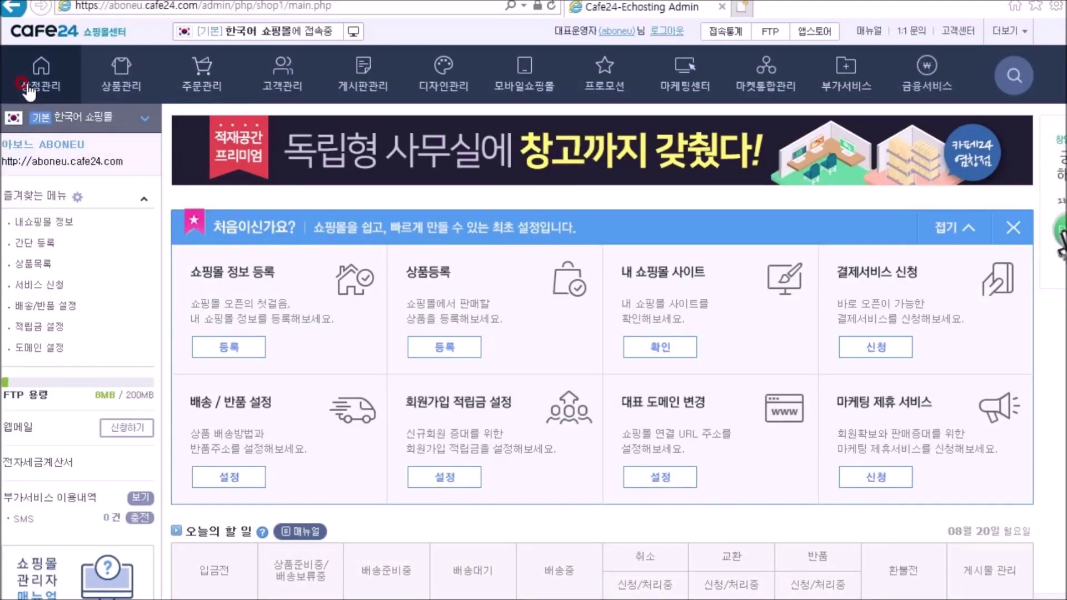
# In product category management, rename the Outerwear category to 웹디자인 and save it
pyautogui.click(113, 82)
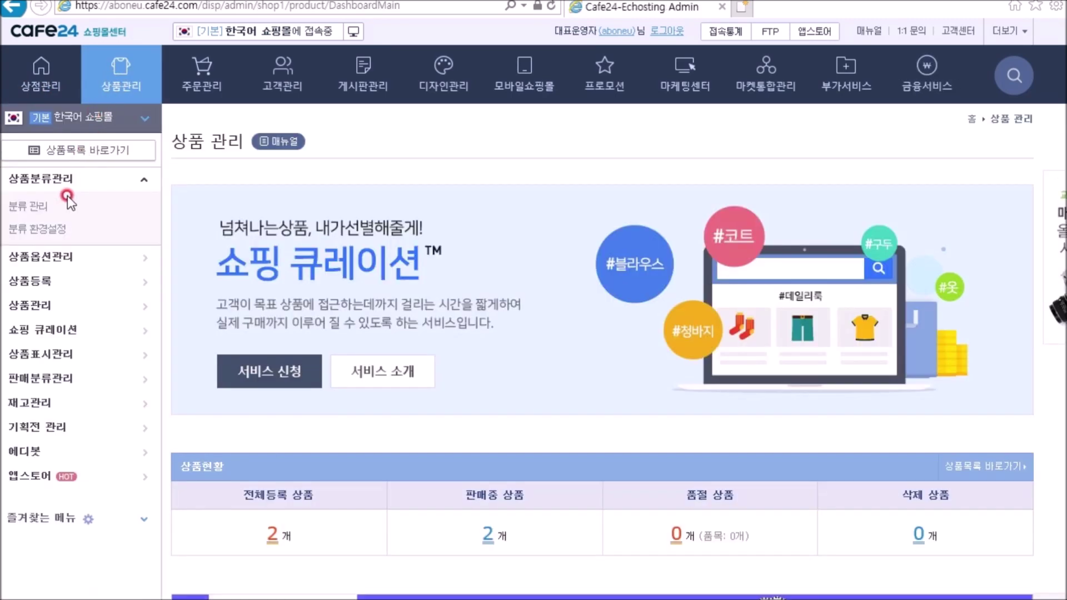
pyautogui.click(37, 207)
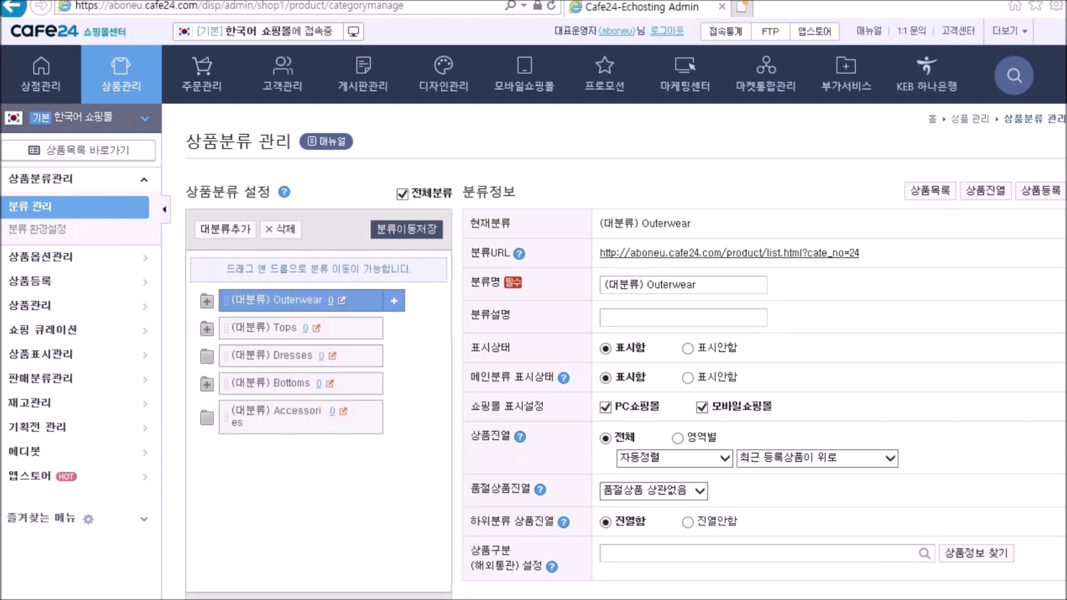
pyautogui.moveTo(701, 283); pyautogui.dragTo(595, 286)
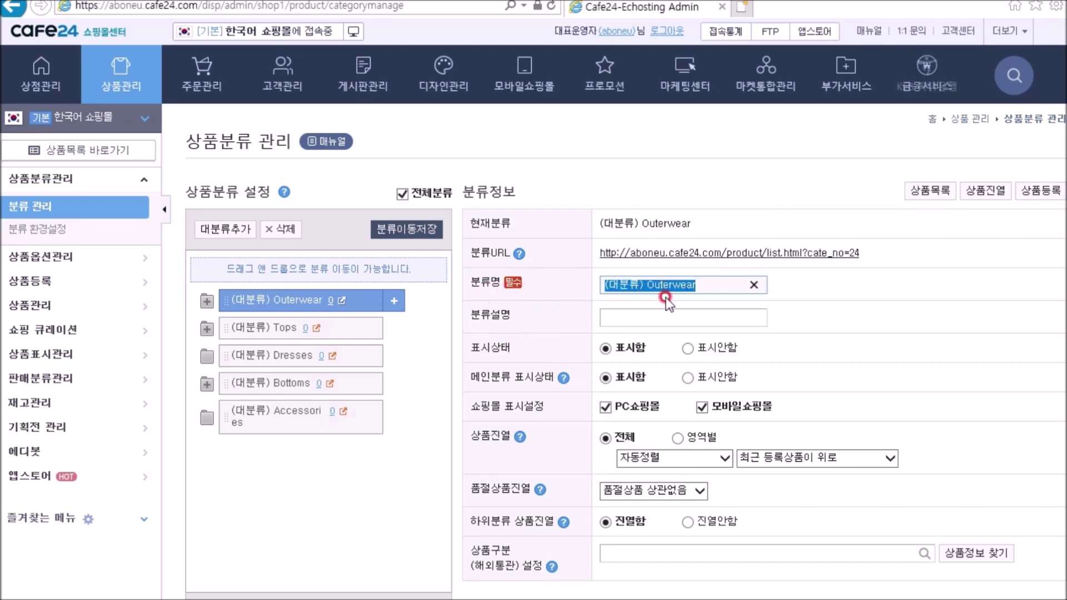
pyautogui.write('웹디자인')
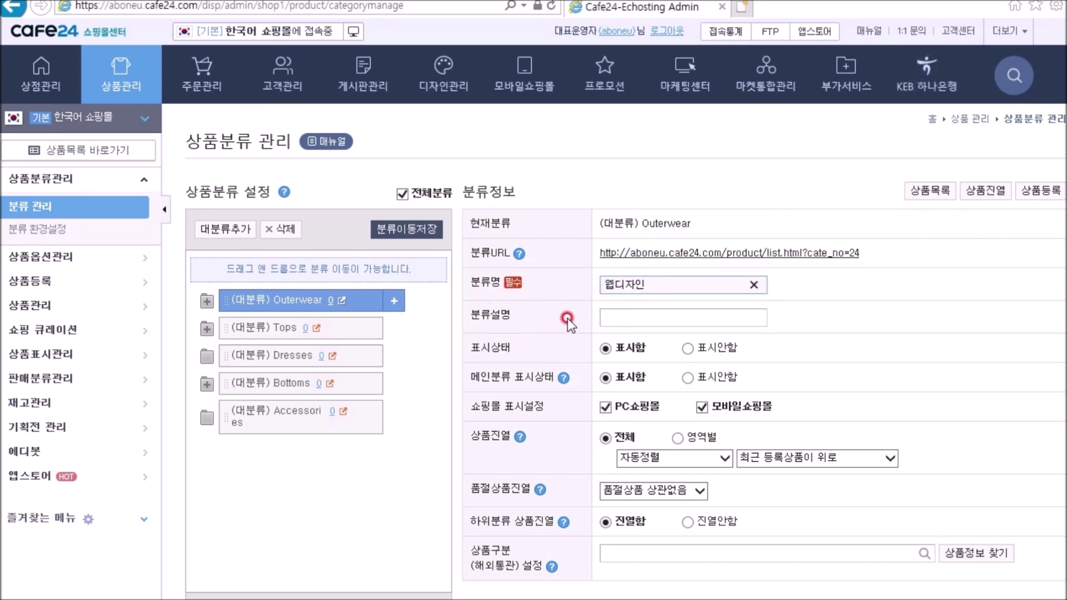
pyautogui.scroll(-15, 569, 320)
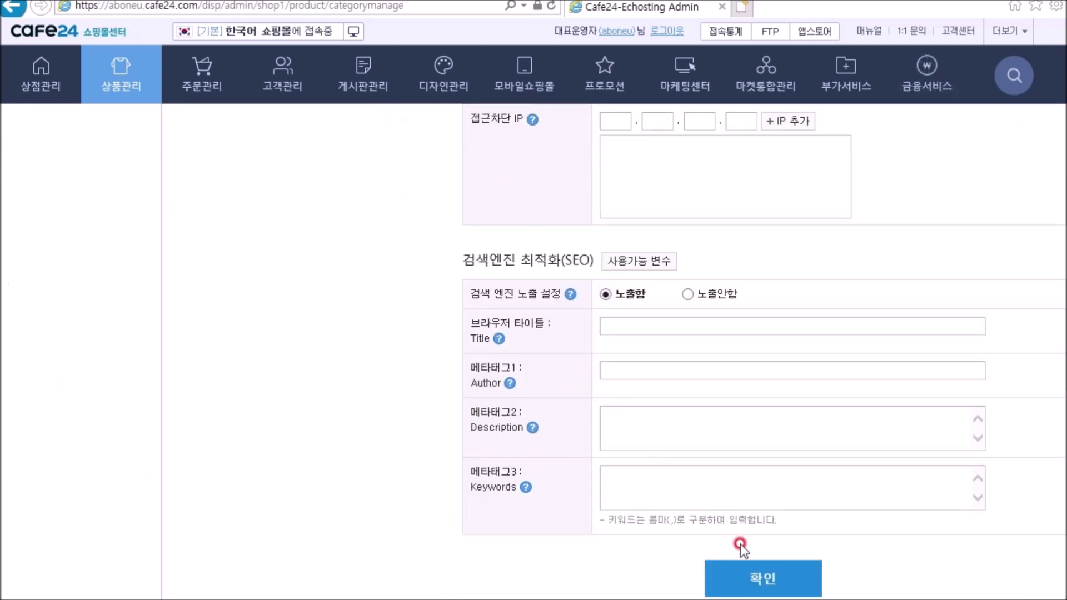
pyautogui.click(745, 572)
pyautogui.click(586, 355)
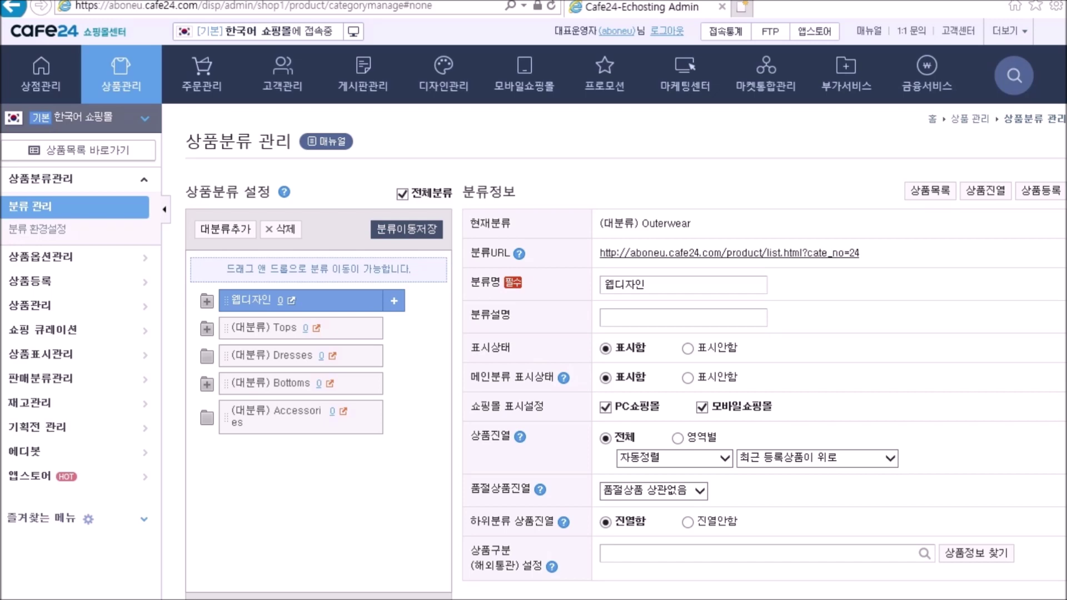
# Rename the Tops category to 웹프로그램 and save the category information
pyautogui.click(251, 327)
pyautogui.moveTo(674, 278); pyautogui.dragTo(542, 322)
pyautogui.scroll(-10, 713, 451)
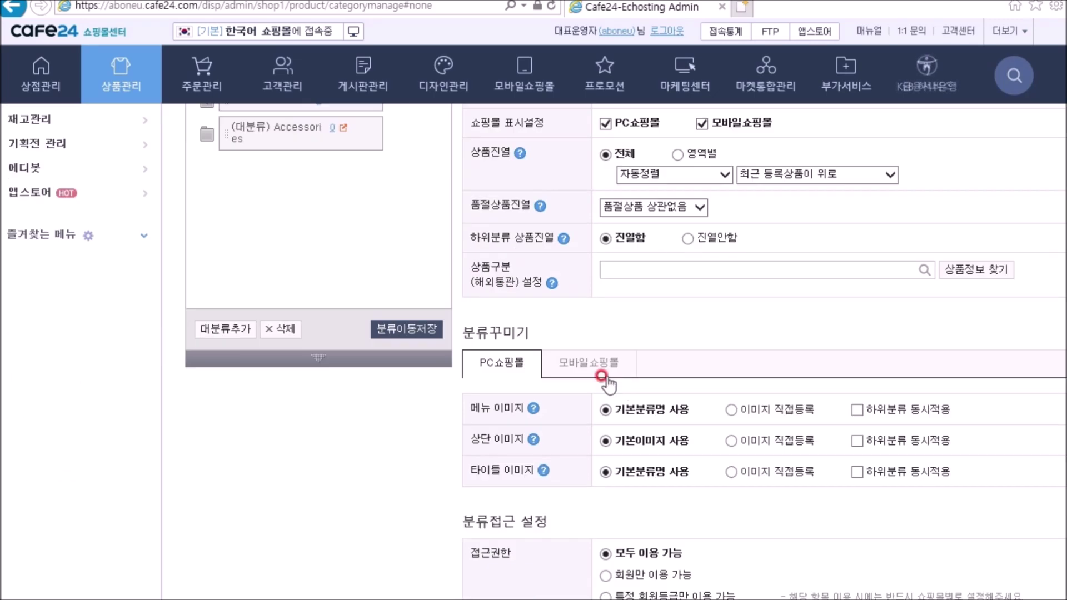
pyautogui.scroll(-3, 714, 451)
pyautogui.click(778, 567)
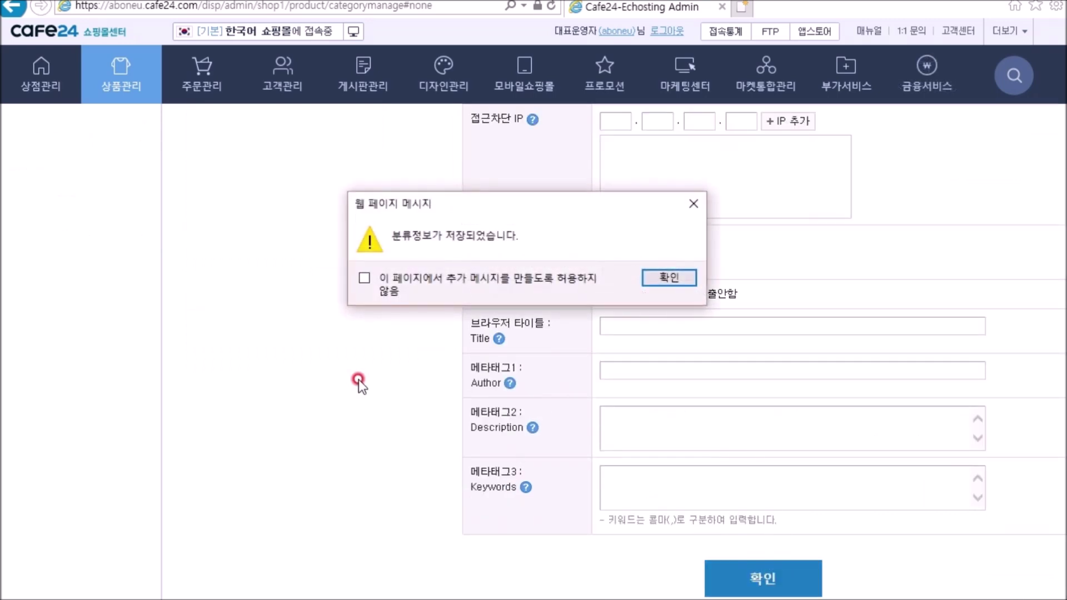
pyautogui.click(678, 271)
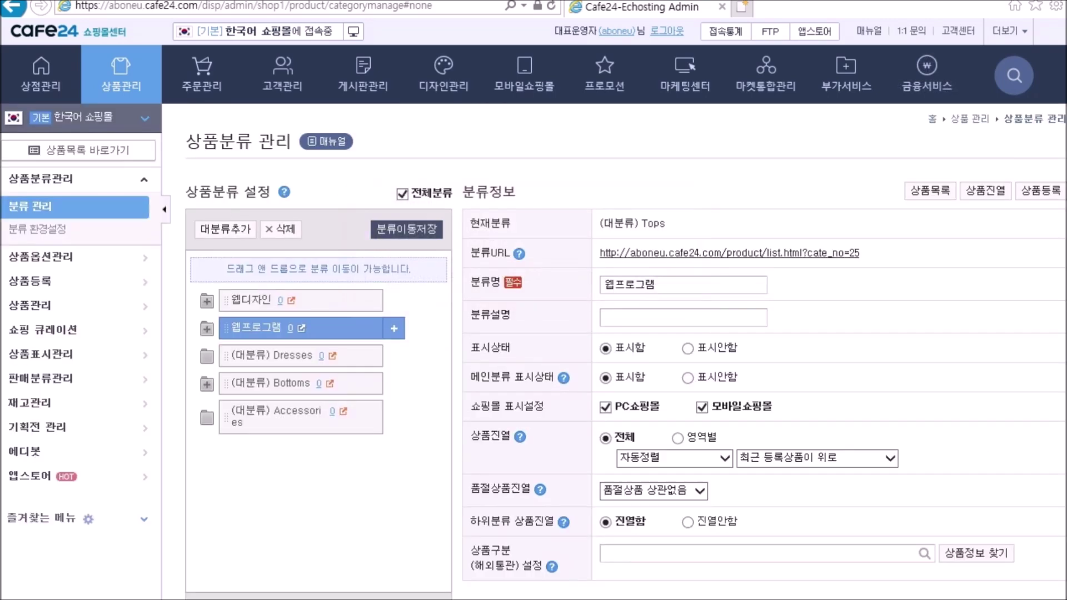
# Rename the Dresses category to 카페24 쇼핑몰 and save the category information
pyautogui.click(246, 355)
pyautogui.moveTo(696, 283); pyautogui.dragTo(503, 307)
pyautogui.write('카페24 쇼핑몰')
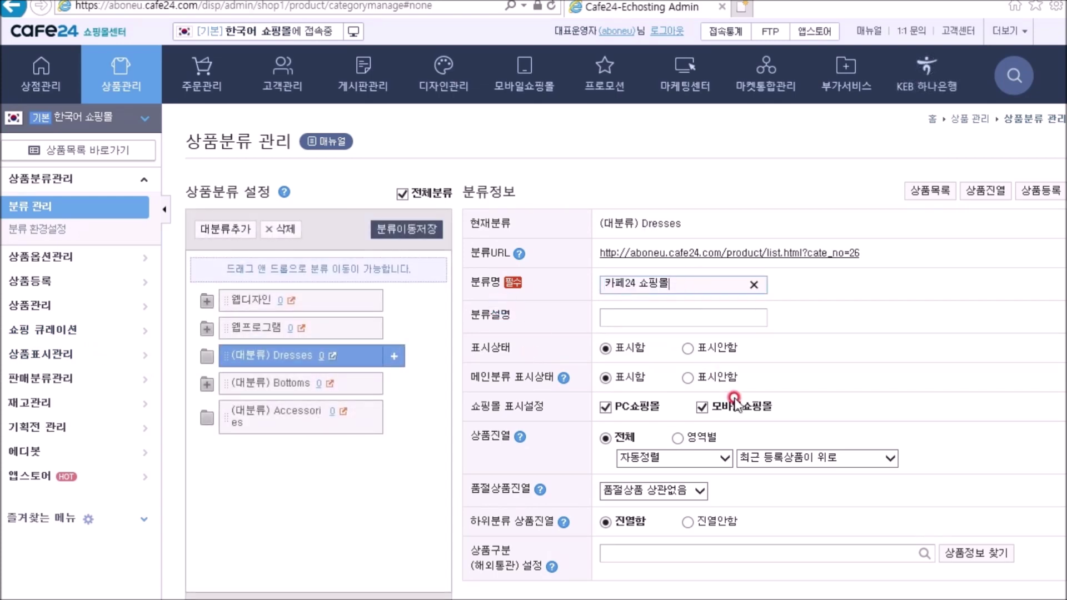
pyautogui.scroll(-10, 770, 459)
pyautogui.scroll(-3, 771, 460)
pyautogui.click(758, 575)
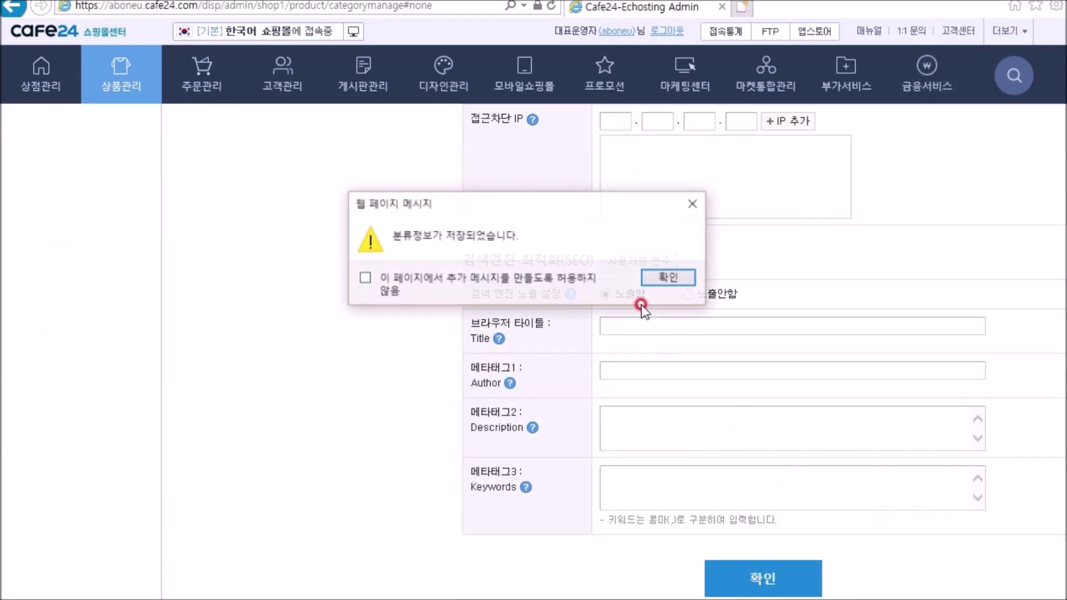
pyautogui.click(655, 281)
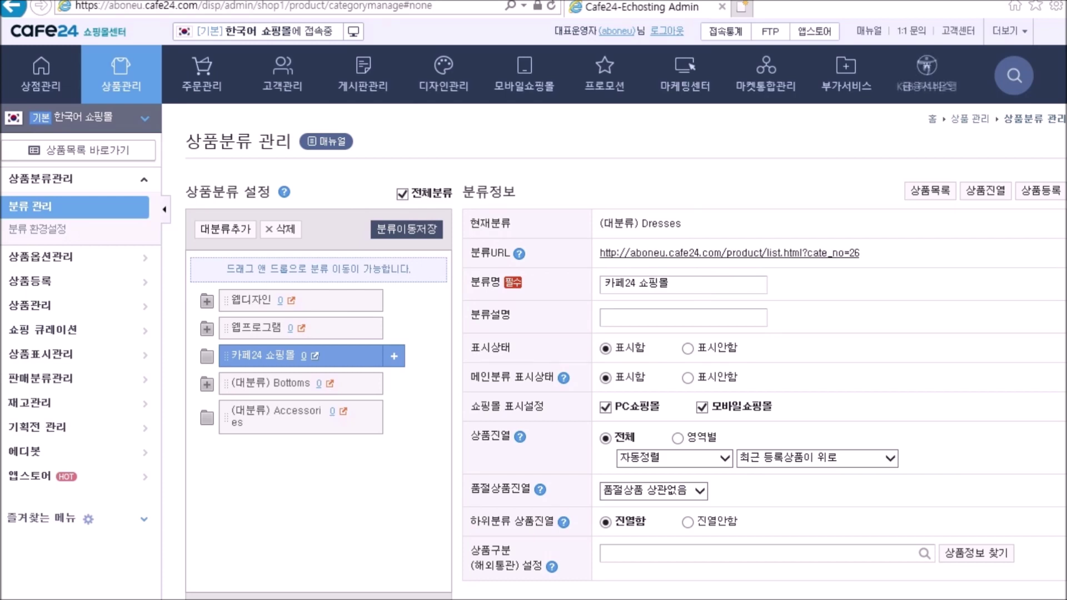
# Rename the Bottoms category to 유튜브/영상 편집 and save the category information
pyautogui.click(258, 377)
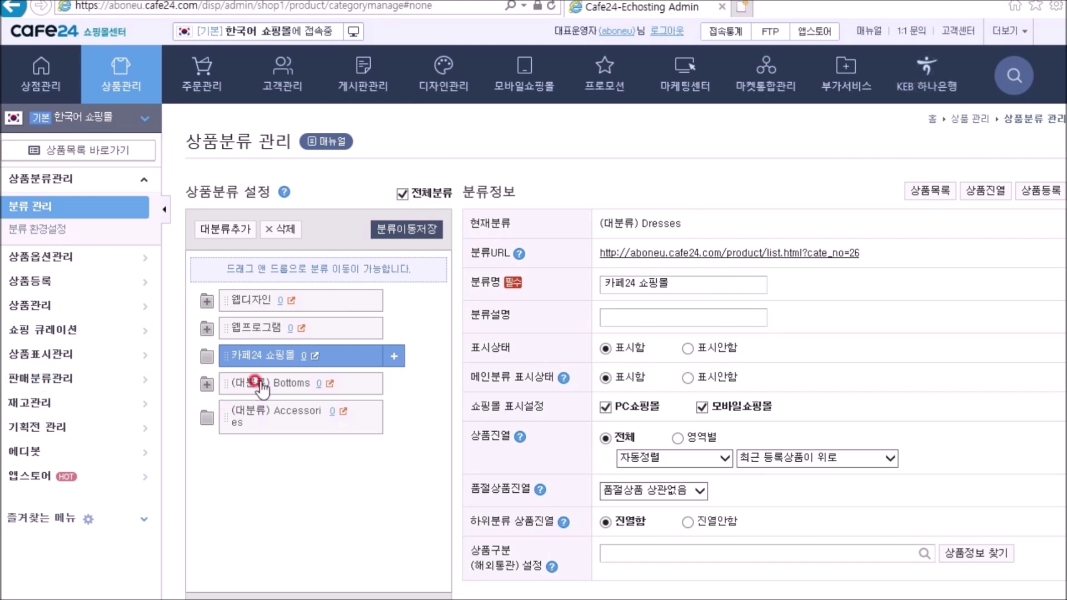
pyautogui.click(718, 281)
pyautogui.moveTo(727, 289); pyautogui.dragTo(508, 292)
pyautogui.write('유튜브(영상 편집)')
pyautogui.scroll(-12, 691, 430)
pyautogui.click(758, 575)
pyautogui.click(671, 290)
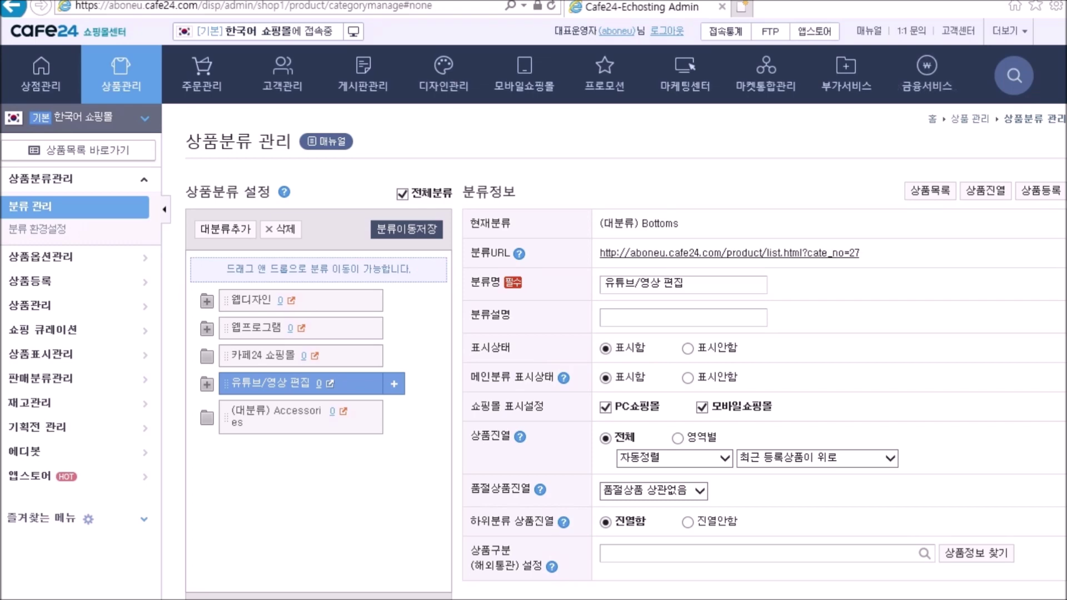
# Rename the Accessories category to 네이버/SNS 플랫폼 and save the category information
pyautogui.click(247, 421)
pyautogui.tripleClick(725, 280)
pyautogui.hotkey('ctrl', 'v')
pyautogui.scroll(-5, 625, 411)
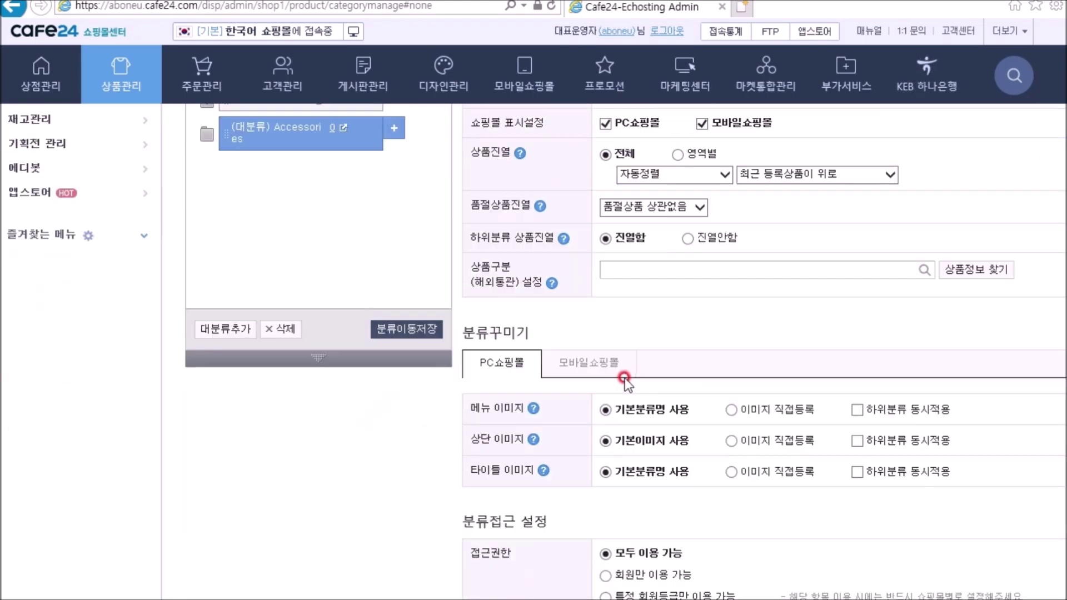
pyautogui.scroll(-10, 624, 380)
pyautogui.click(747, 570)
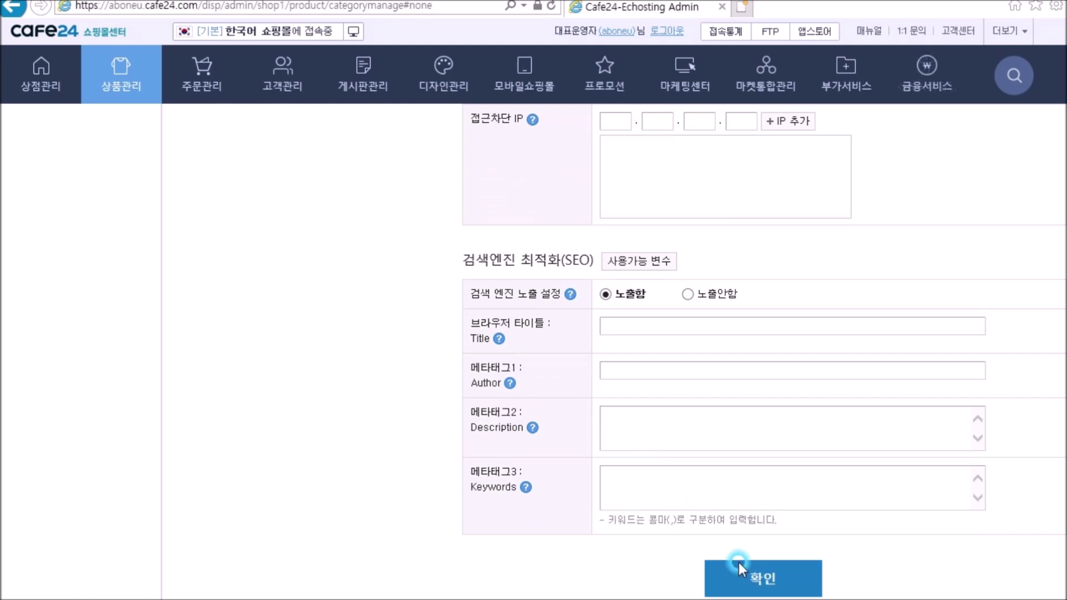
pyautogui.click(645, 278)
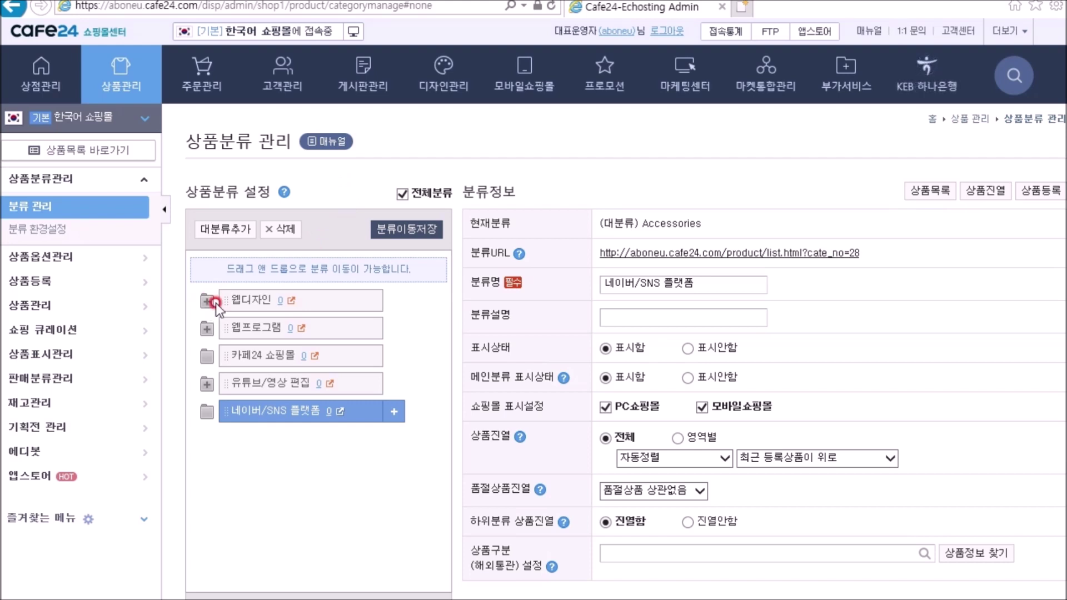
# Expand 웹디자인, 웹프로그램 and Tees to examine their subcategories, leaving only 웹디자인 expanded
pyautogui.click(207, 301)
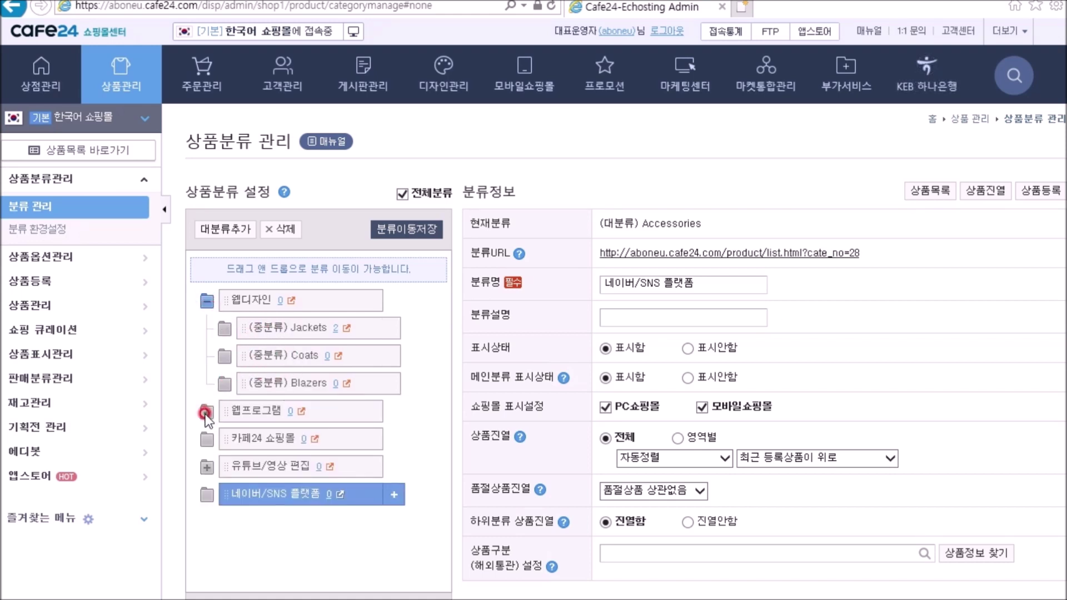
pyautogui.click(207, 412)
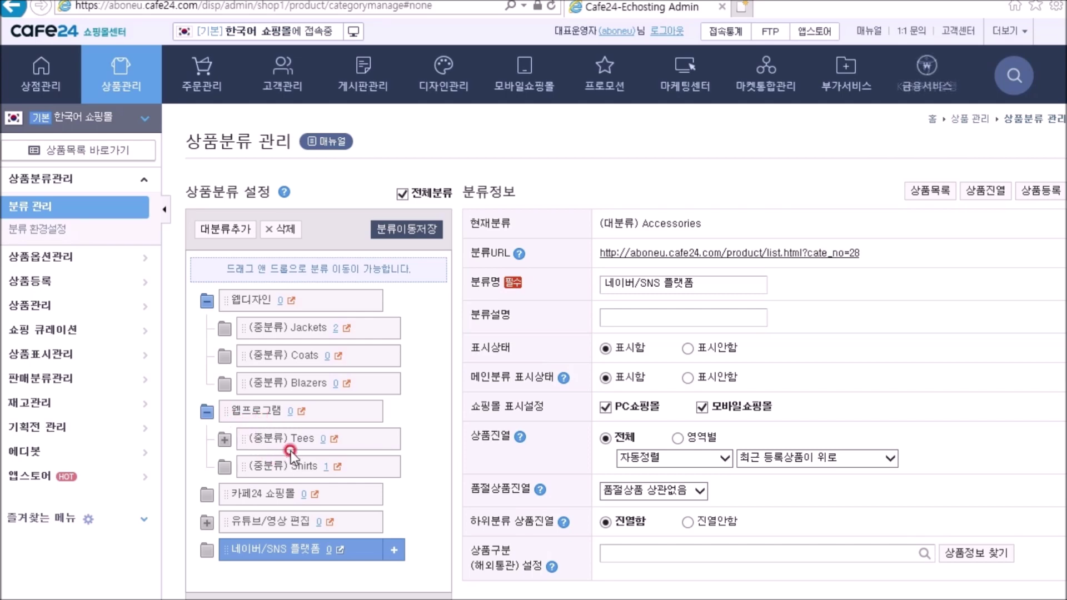
pyautogui.click(224, 440)
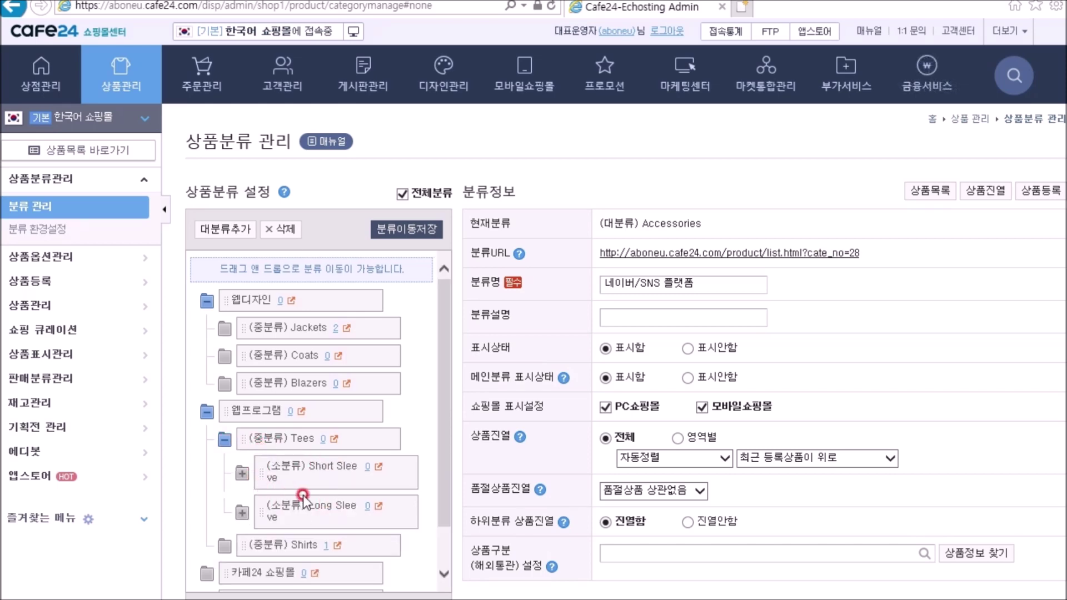
pyautogui.click(225, 439)
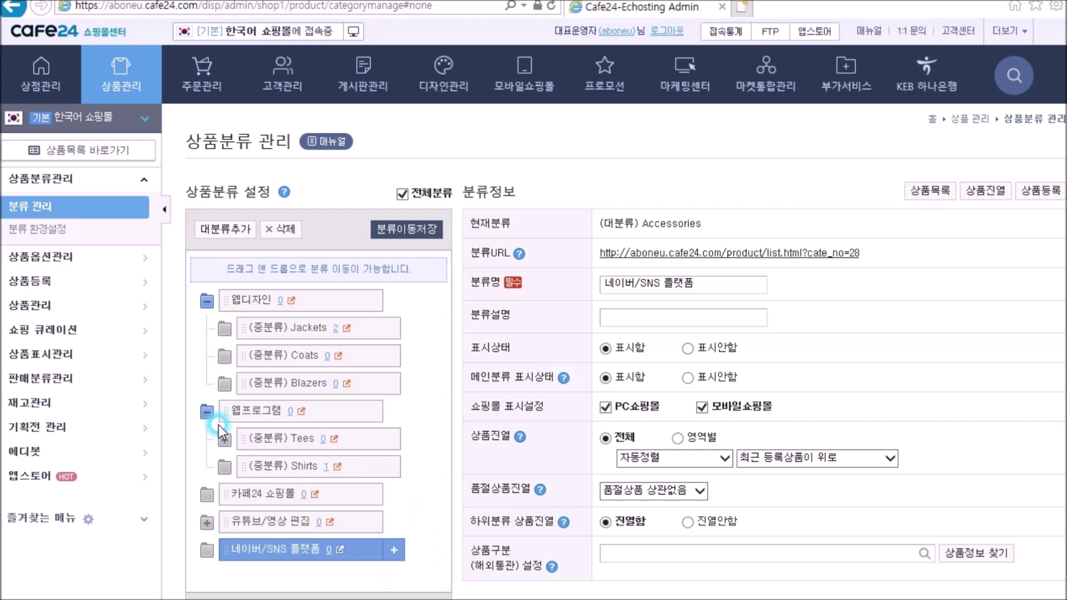
pyautogui.click(208, 411)
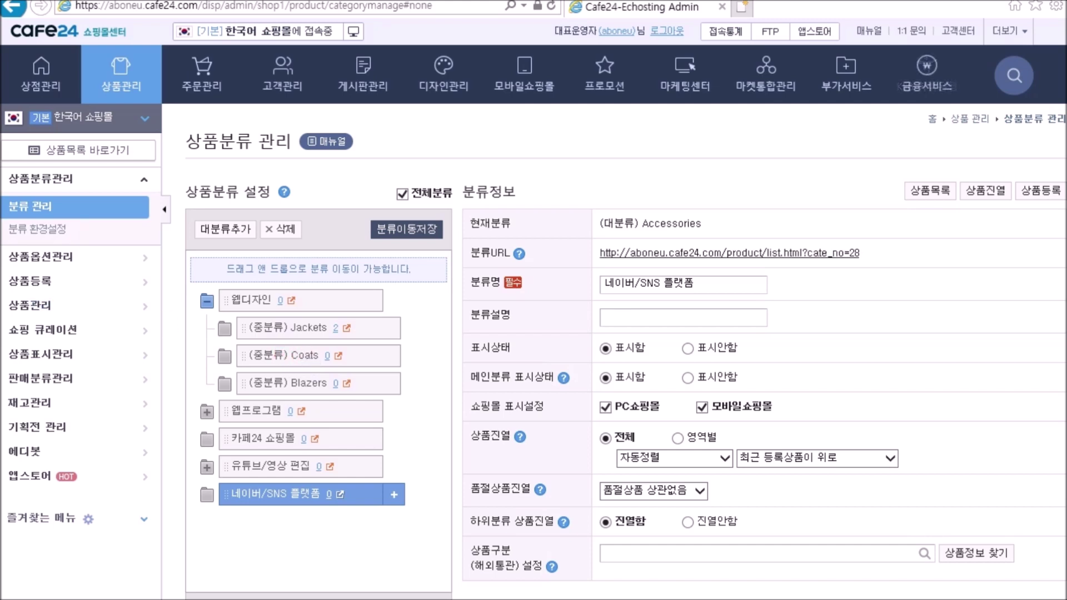
# Rename the Jackets subcategory of 웹디자인 to 포토샵, keep its display status at 표시함, and save it
pyautogui.click(299, 328)
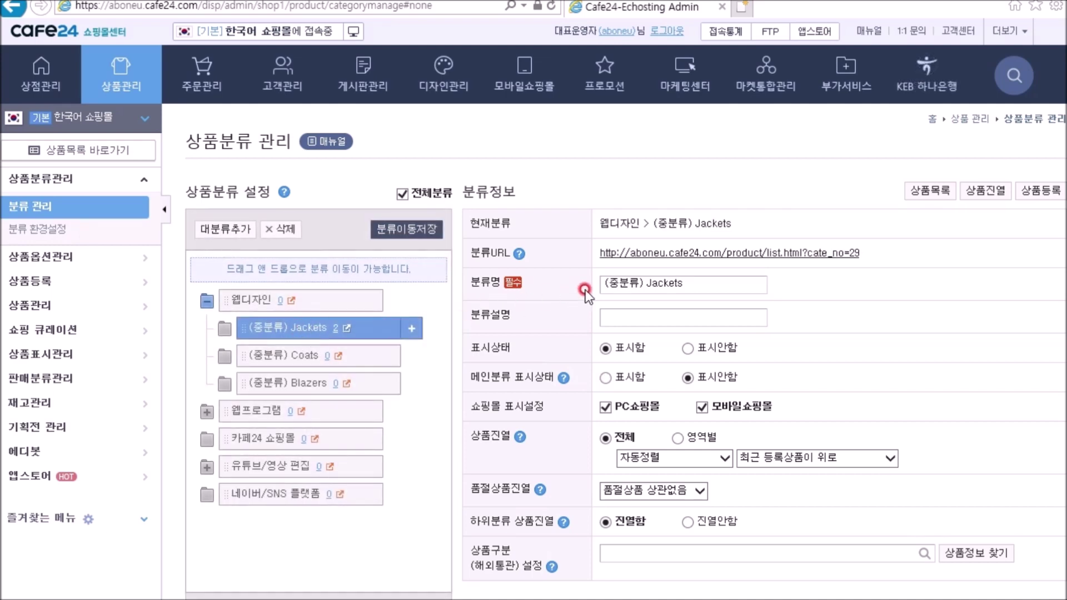
pyautogui.moveTo(679, 285); pyautogui.dragTo(556, 285)
pyautogui.write('포토샵')
pyautogui.click(631, 348)
pyautogui.scroll(-15, 632, 350)
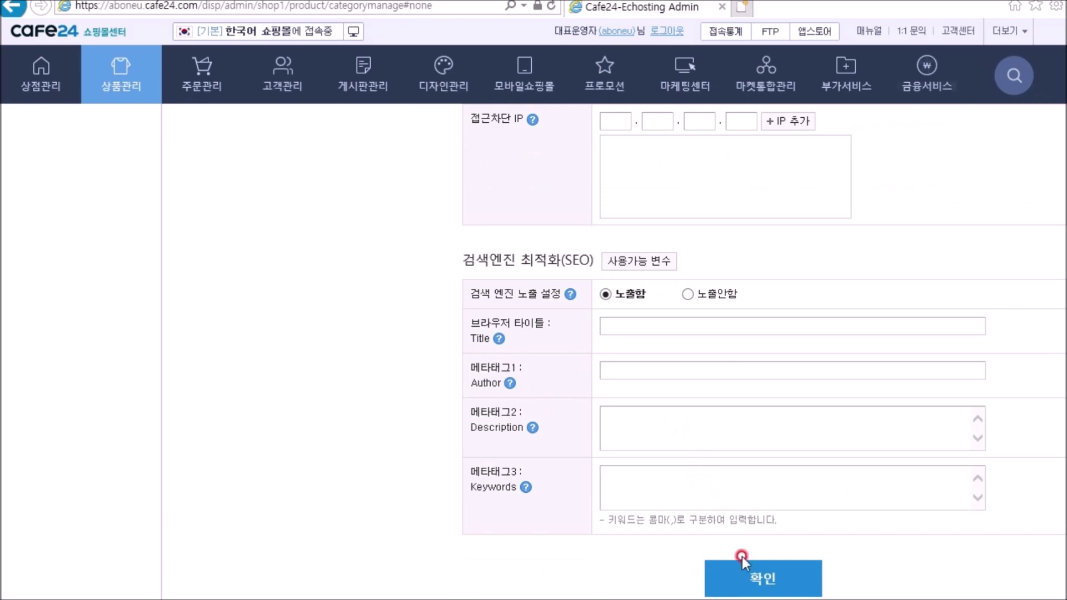
pyautogui.click(763, 578)
pyautogui.click(551, 345)
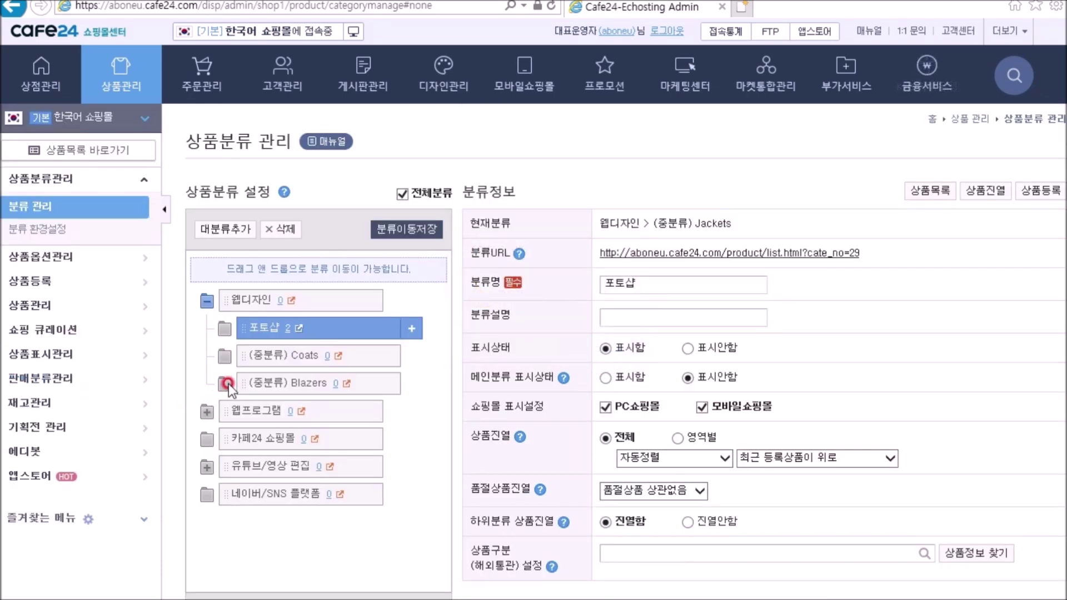
# Rename the Coats subcategory of 웹디자인 to 일러스트 and save the category information
pyautogui.click(281, 355)
pyautogui.moveTo(675, 283); pyautogui.dragTo(385, 281)
pyautogui.write('일러스트')
pyautogui.scroll(-10, 688, 445)
pyautogui.scroll(-5, 705, 480)
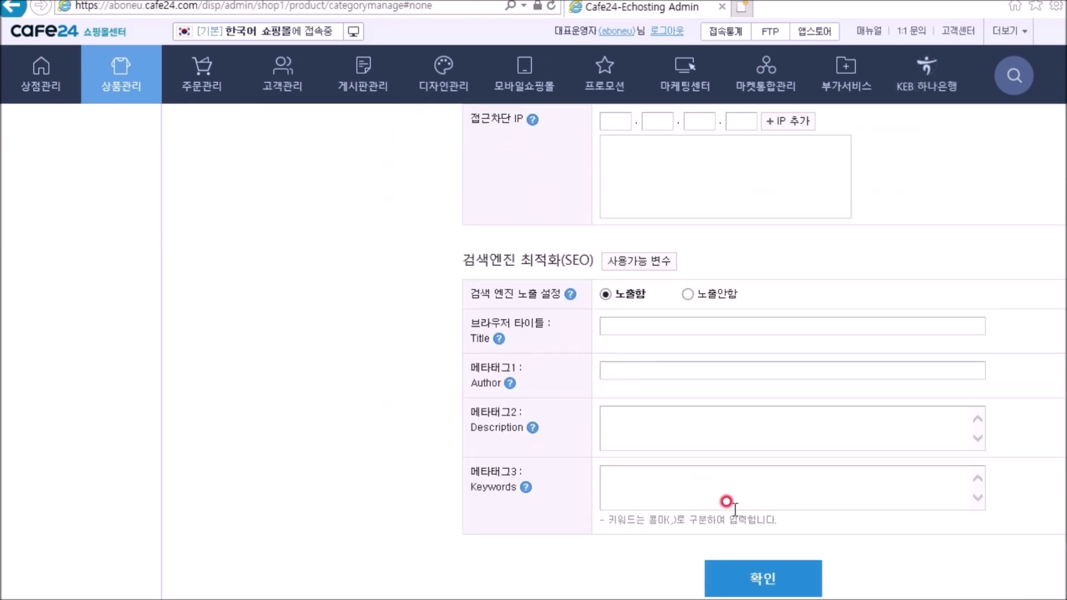
pyautogui.click(755, 578)
pyautogui.click(668, 277)
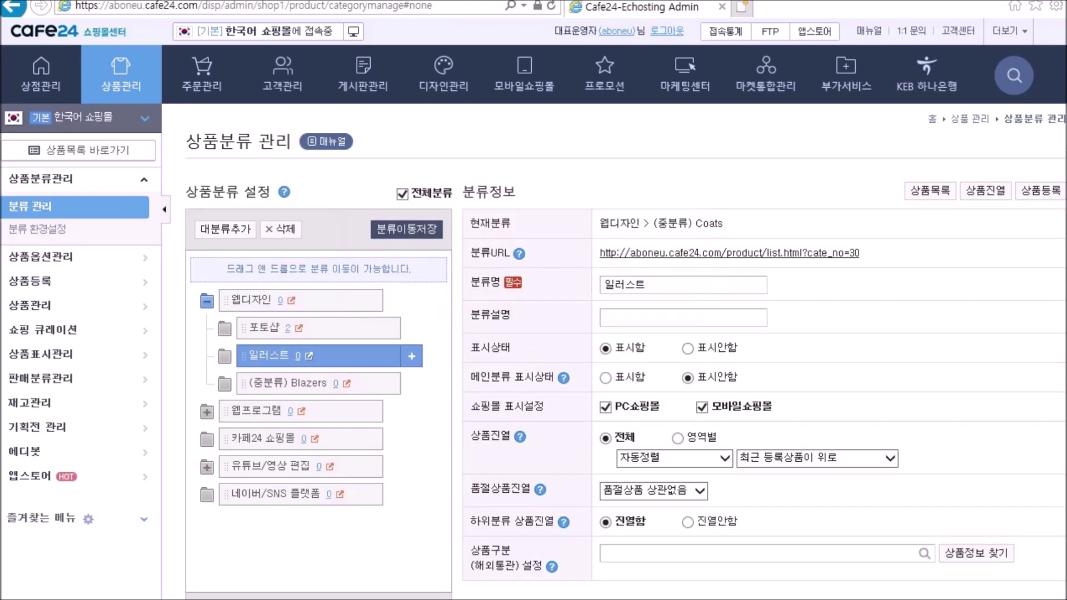
# Rename the Blazers subcategory of 웹디자인 to 편집디자인 and save the category information
pyautogui.click(279, 381)
pyautogui.click(639, 284)
pyautogui.moveTo(685, 283); pyautogui.dragTo(419, 282)
pyautogui.write('편집디자인')
pyautogui.scroll(-8, 615, 376)
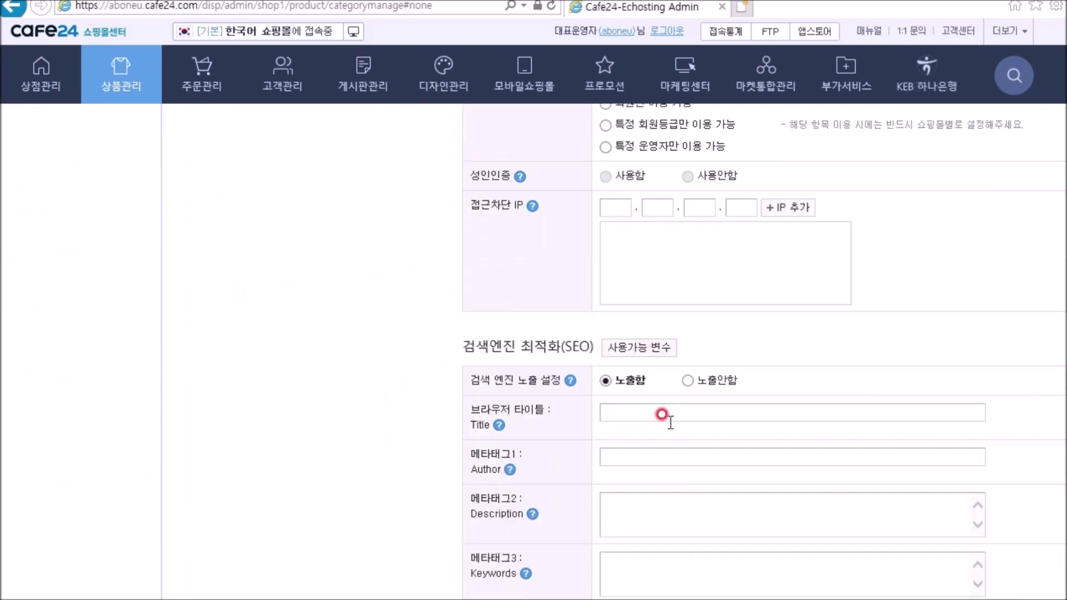
pyautogui.scroll(-3, 665, 419)
pyautogui.click(769, 575)
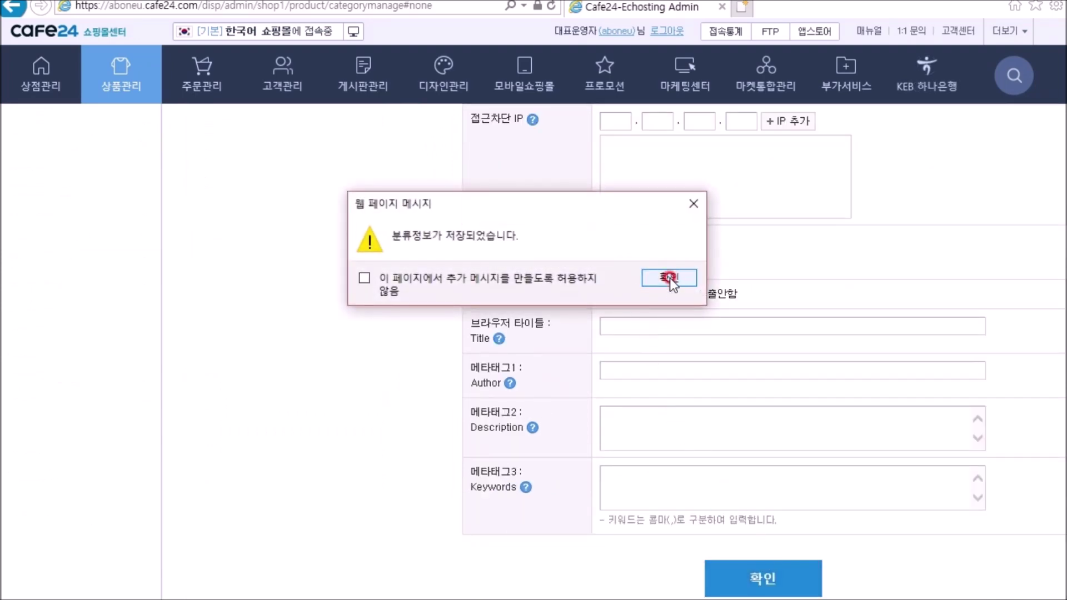
pyautogui.click(669, 276)
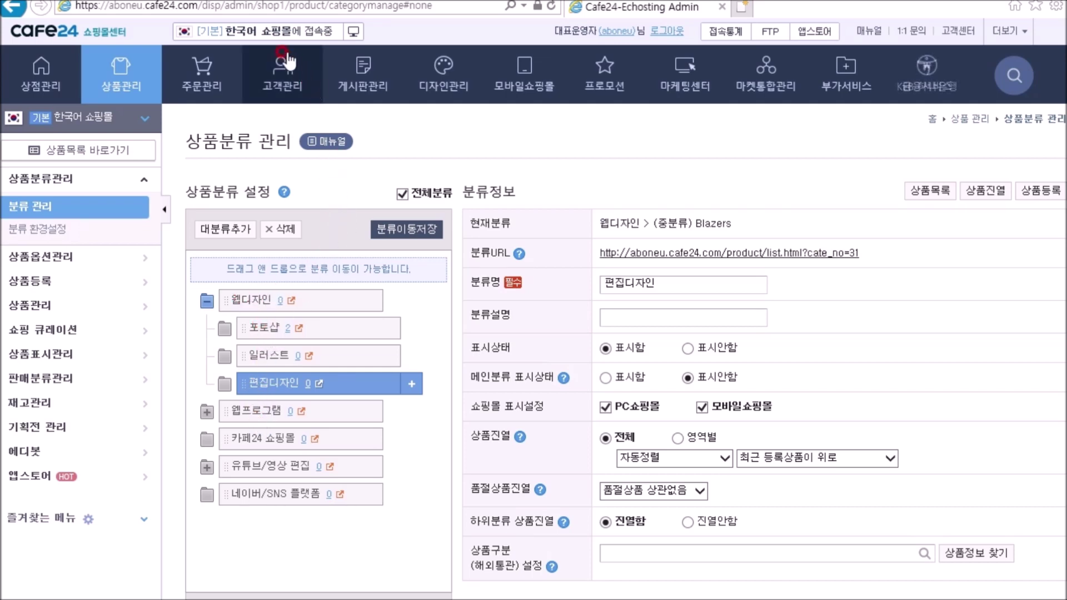
# Open the shop's storefront, set 쇼핑몰 관리자 기능 to 사용안함, and dismiss the admin bar
pyautogui.click(354, 34)
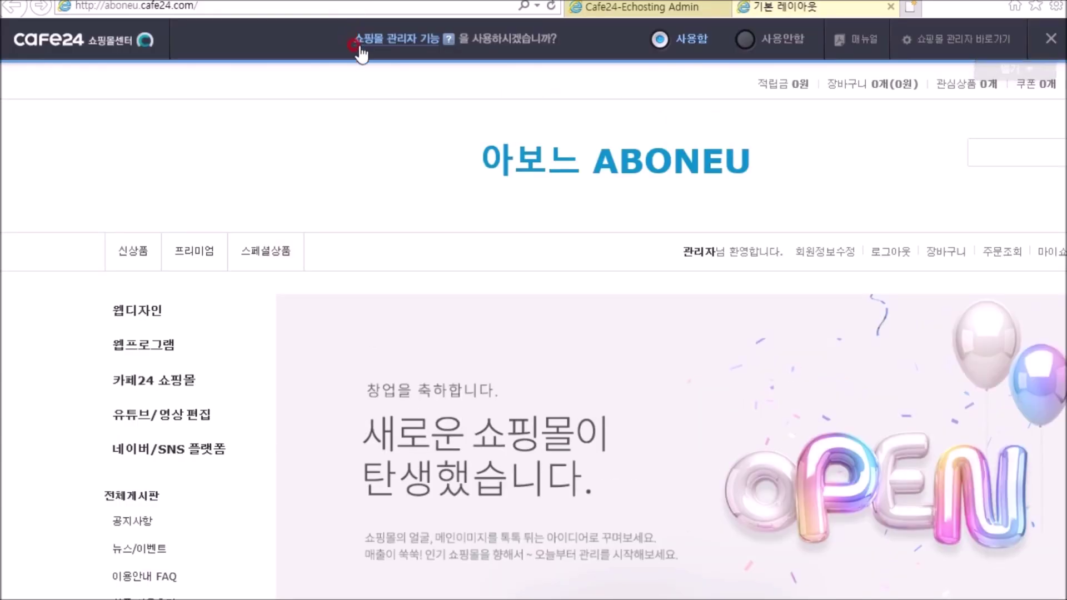
pyautogui.click(741, 36)
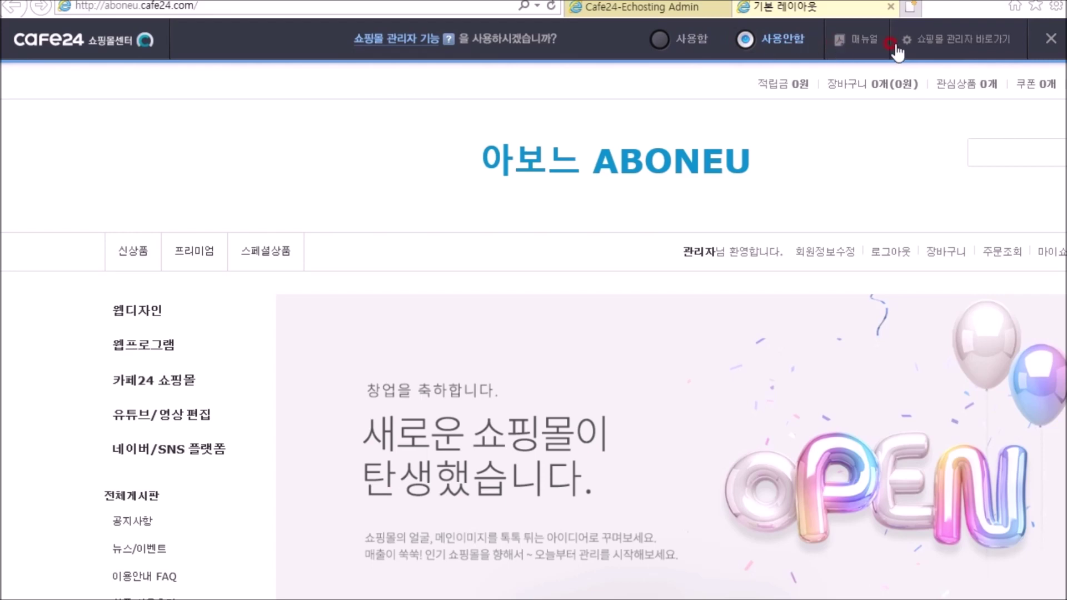
pyautogui.click(1044, 40)
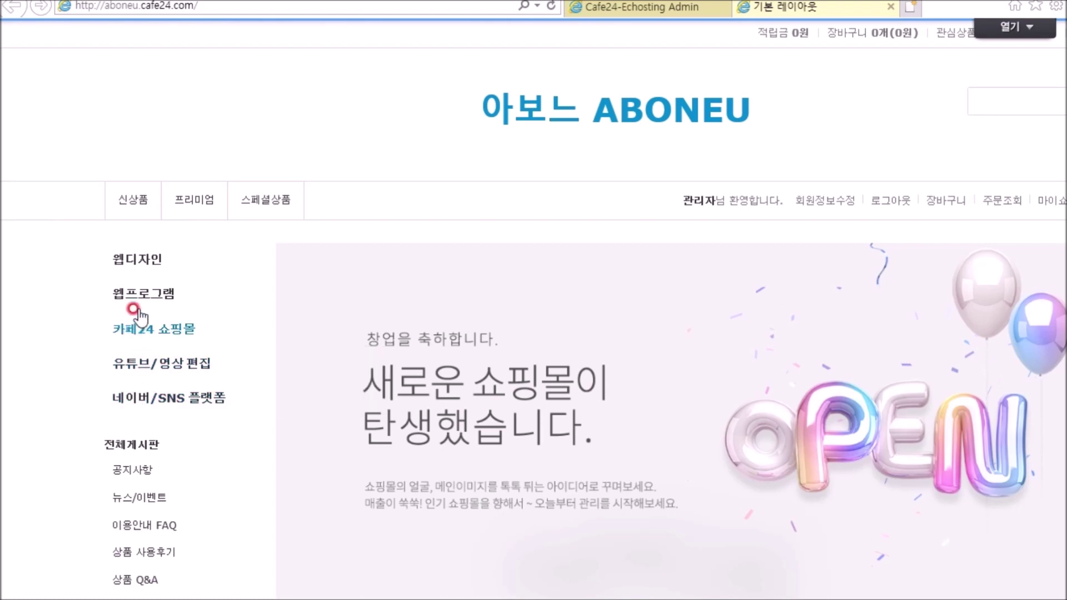
# Check the subcategories of 웹디자인 and the other storefront categories, and close the storefront to return to category management
pyautogui.moveTo(142, 258)
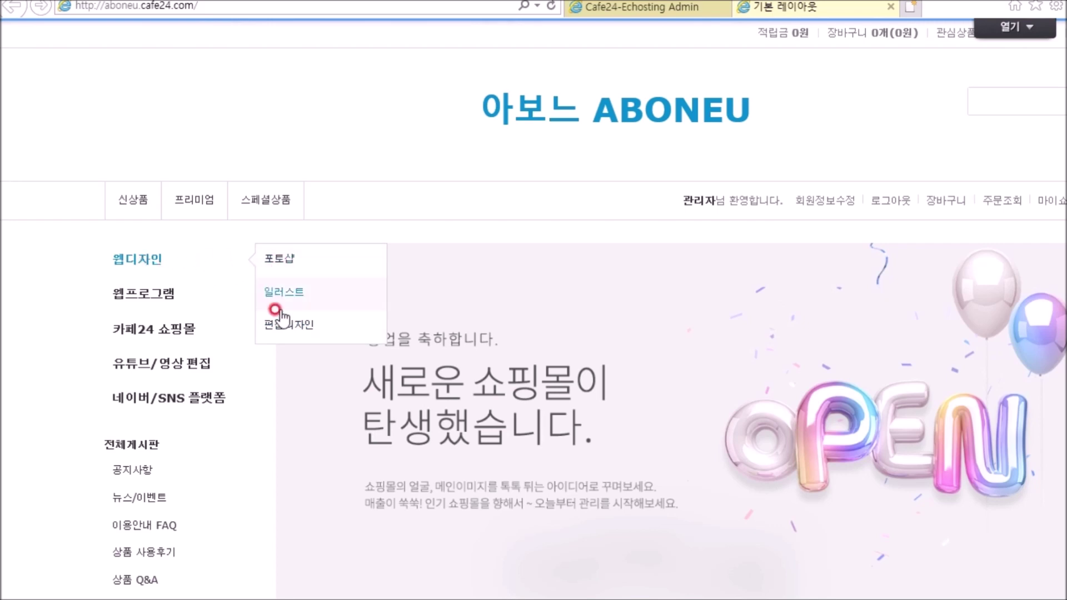
pyautogui.moveTo(117, 294)
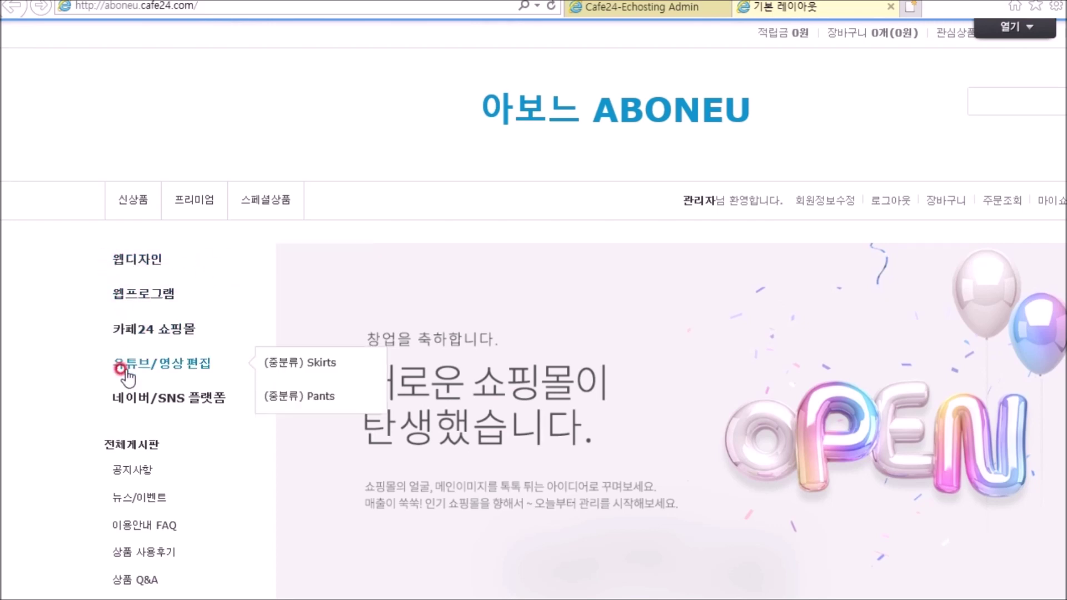
pyautogui.hotkey('ctrl', 'w')
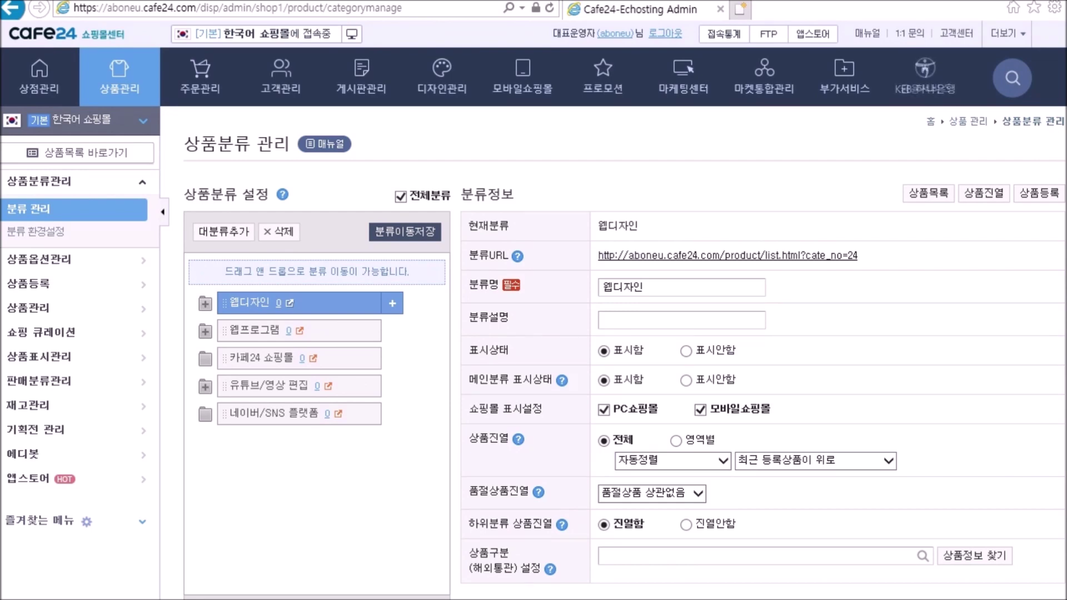
# Add a top-level category named 상표권/저작권, with display status and main-category display status both 표시함, and save it
pyautogui.click(233, 228)
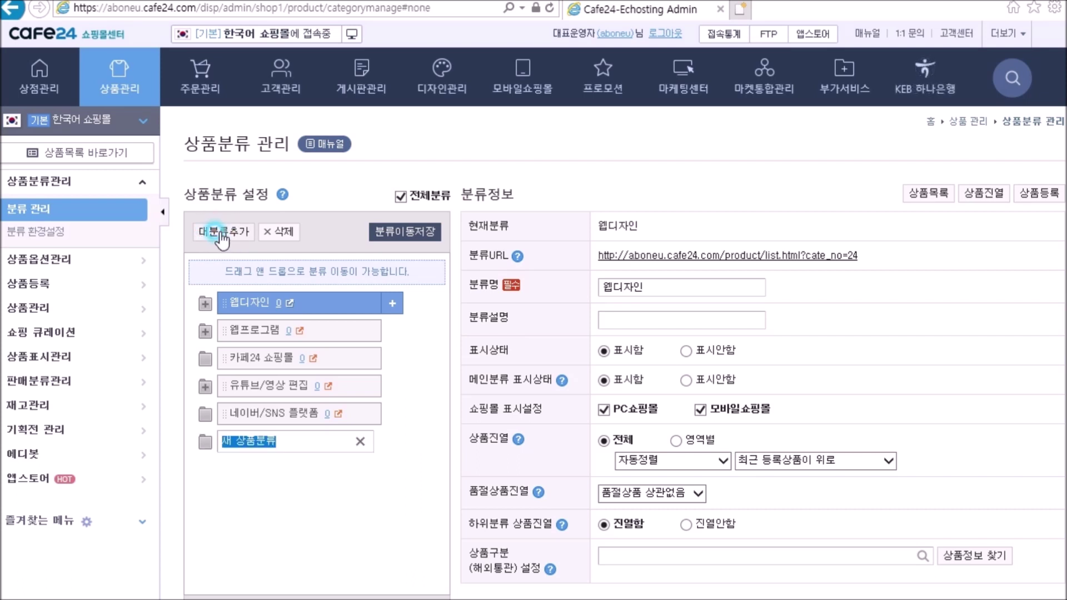
pyautogui.click(596, 336)
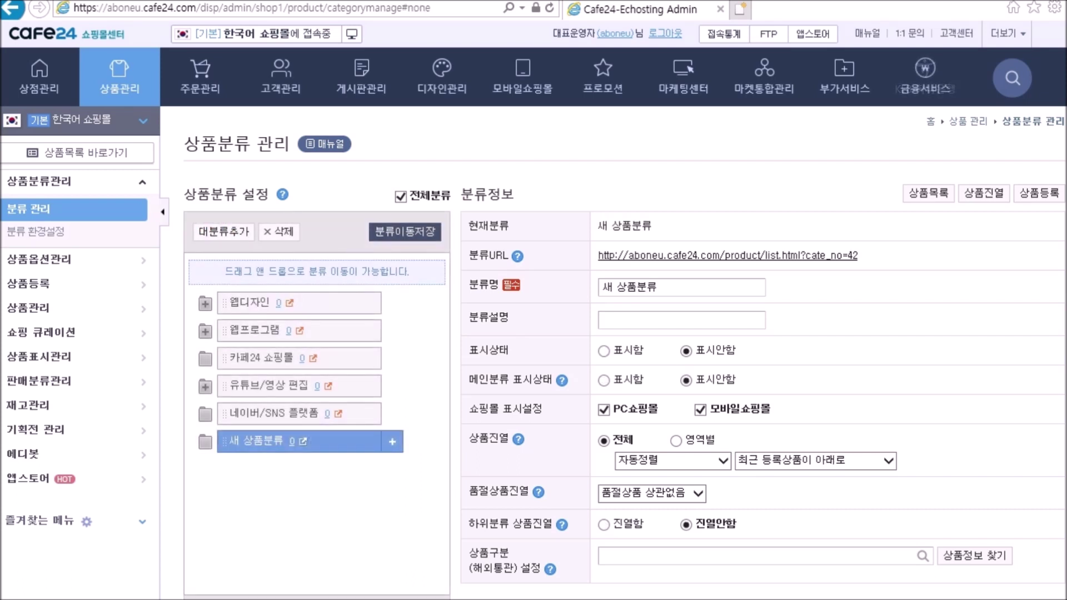
pyautogui.write('상표권/저작권')
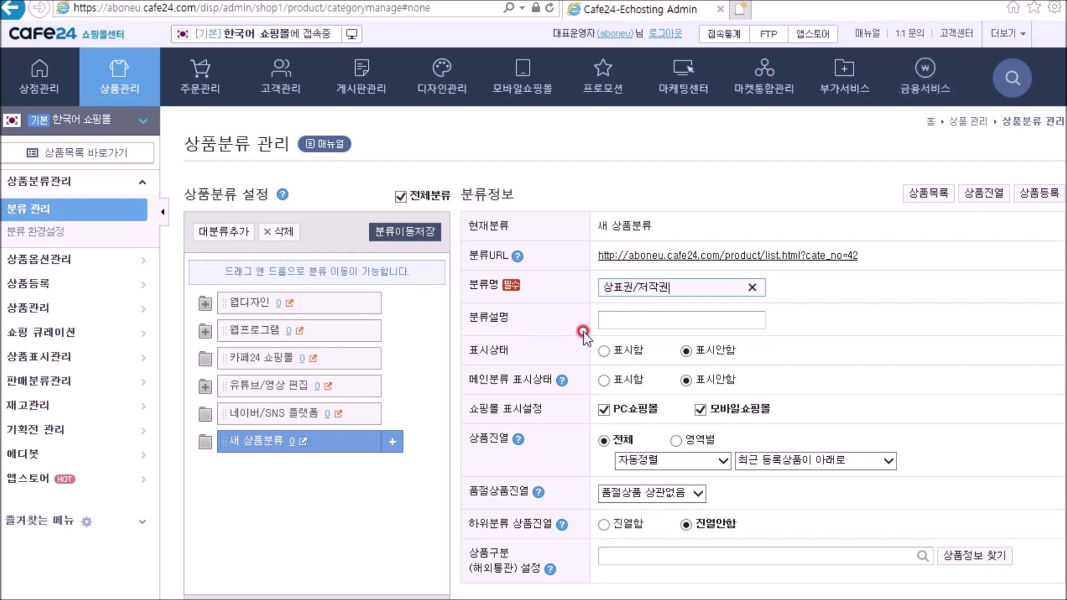
pyautogui.click(603, 352)
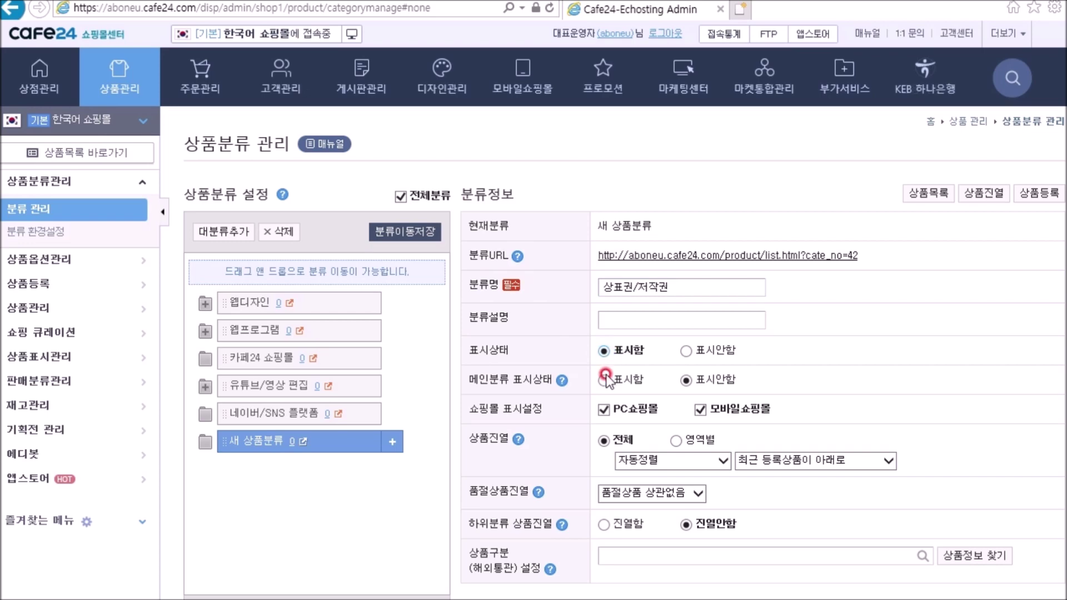
pyautogui.click(604, 380)
pyautogui.scroll(-15, 604, 386)
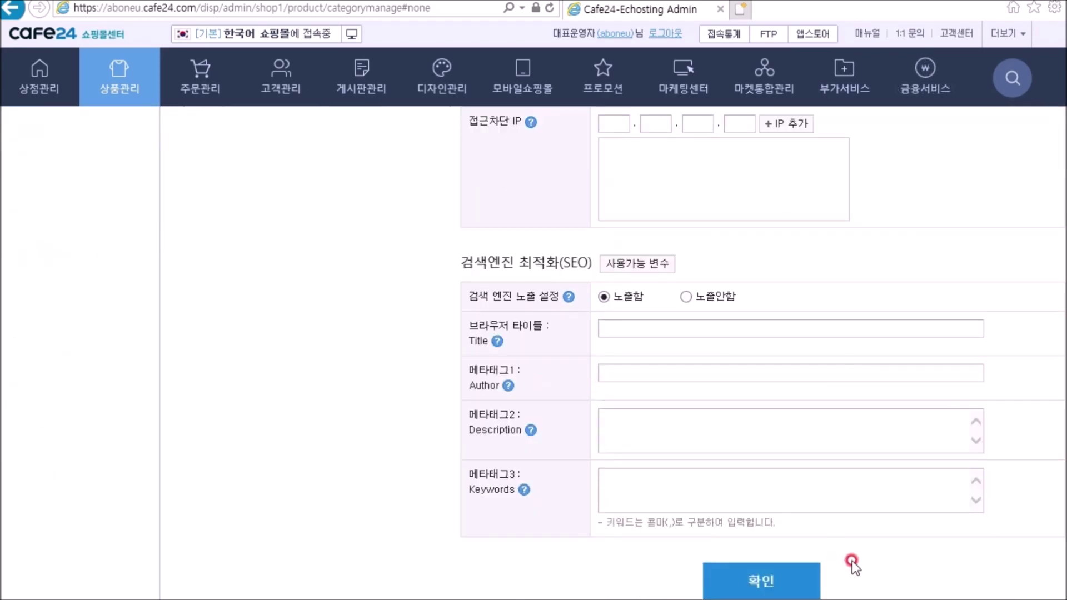
pyautogui.click(789, 576)
pyautogui.click(605, 353)
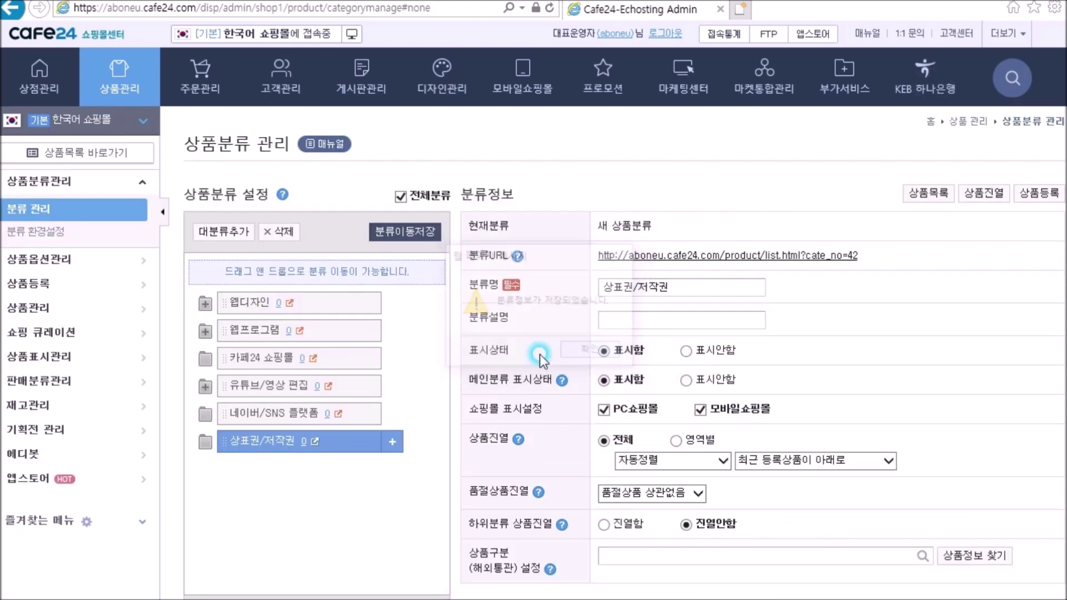
# Add another top-level category named 프로그래밍 언어
pyautogui.click(227, 236)
pyautogui.click(276, 462)
pyautogui.moveTo(285, 467); pyautogui.dragTo(214, 466)
pyautogui.write('프로그래밍 언어')
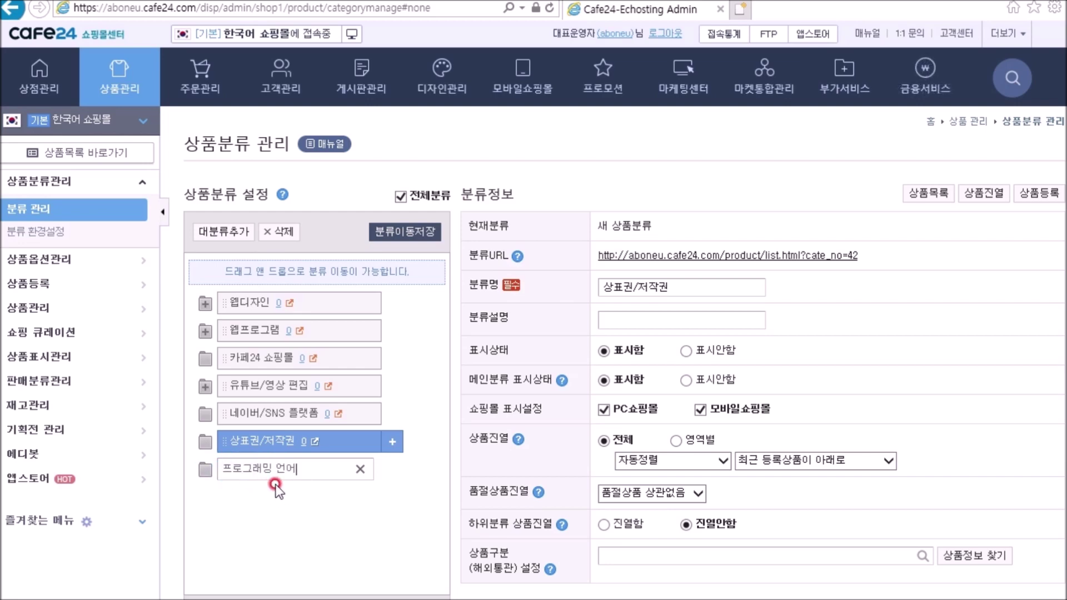
pyautogui.press('Return')
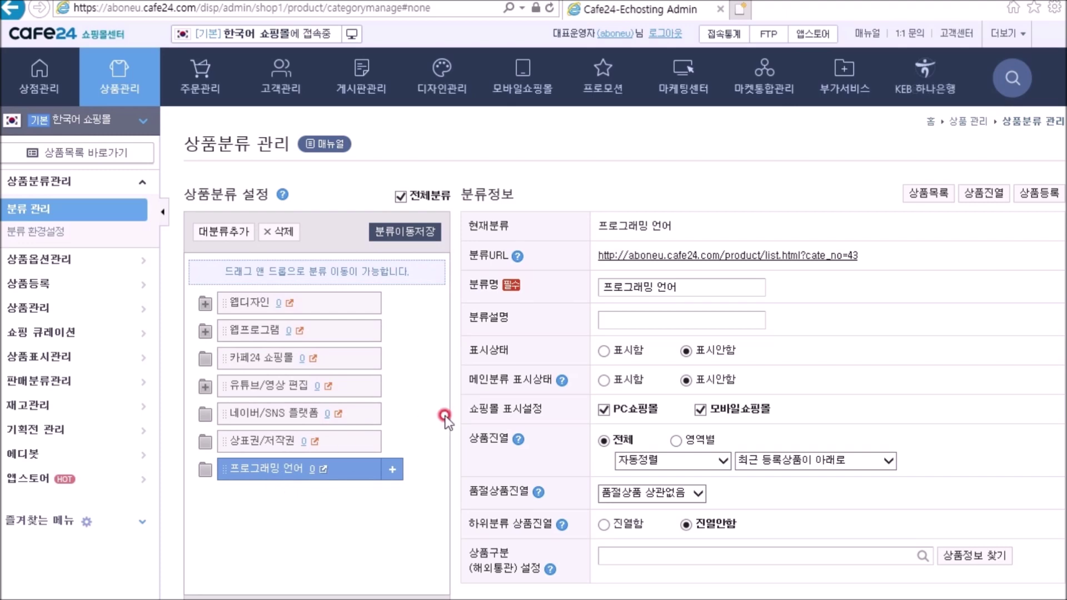
# Set the 프로그래밍 언어 category's display status and main-category display status to 표시함 and save the category information
pyautogui.click(604, 350)
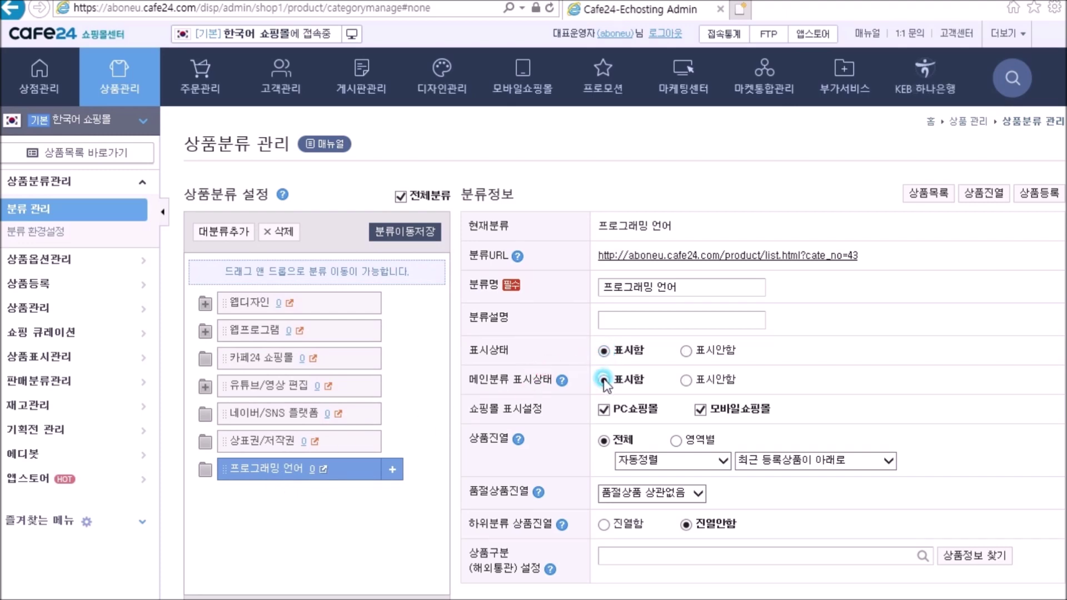
pyautogui.click(603, 380)
pyautogui.scroll(-15, 616, 383)
pyautogui.click(761, 583)
pyautogui.click(594, 353)
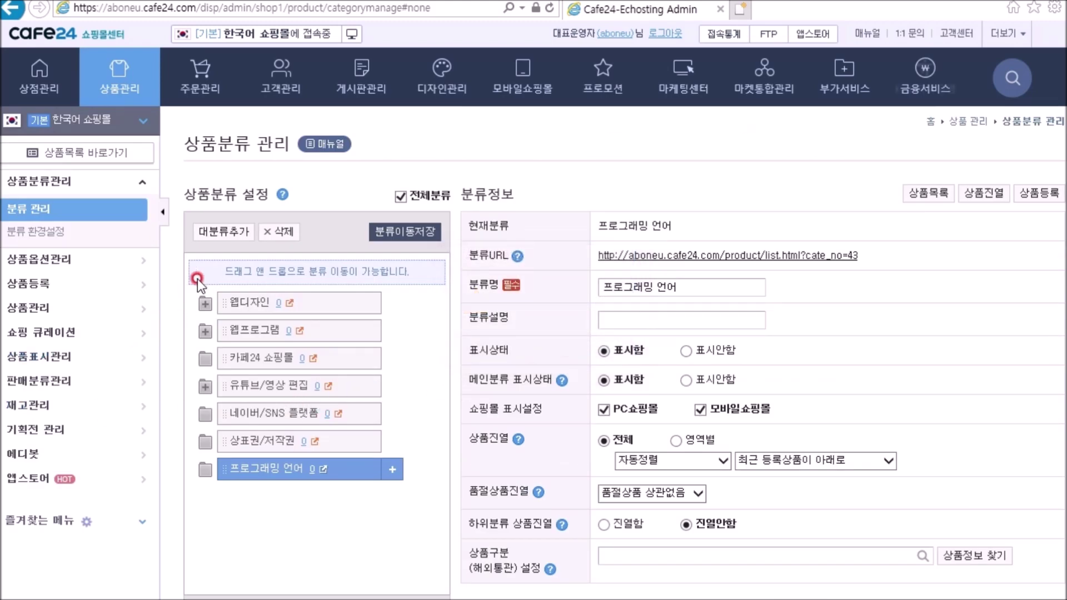
# Add a top-level category named 환경/성분/데이터DB
pyautogui.click(221, 237)
pyautogui.write('환경/성분/데이터DB')
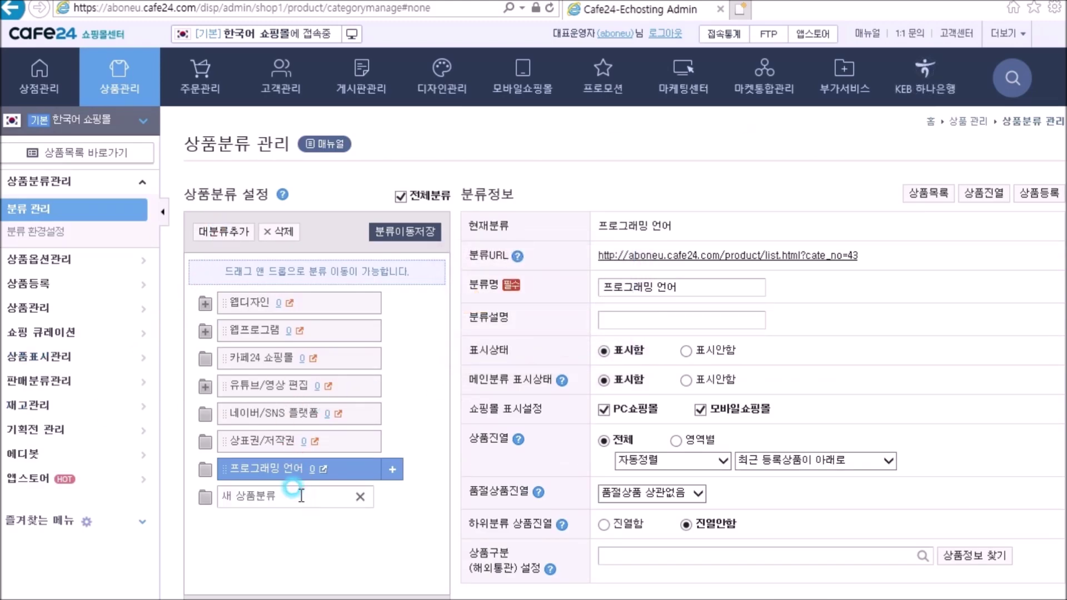
pyautogui.click(245, 514)
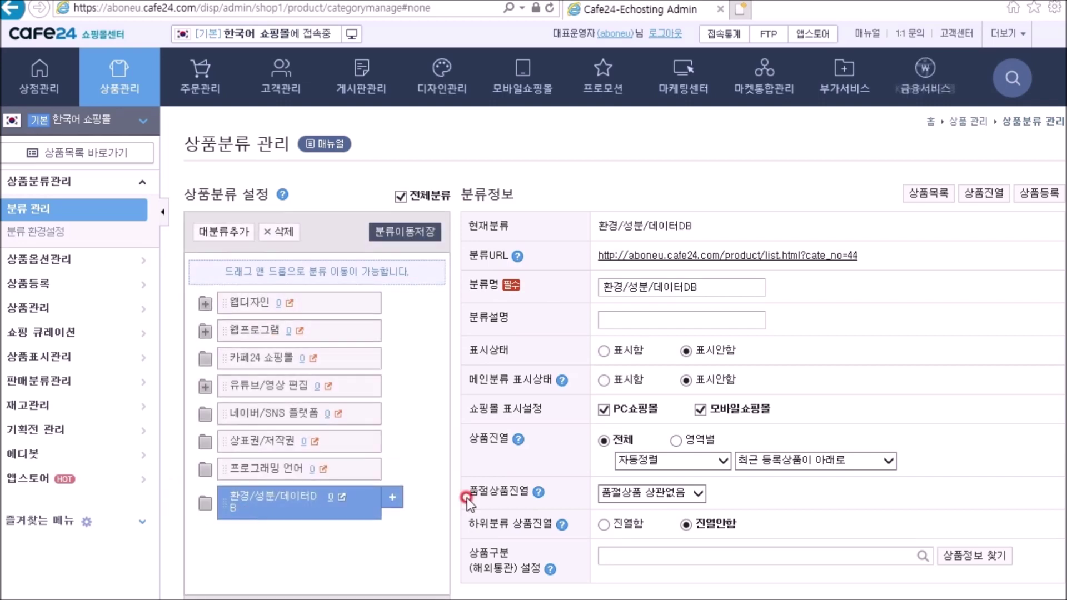
# Set the 환경/성분/데이터DB category's display status and main-category display status to 표시함 and save the category information
pyautogui.scroll(-15, 577, 326)
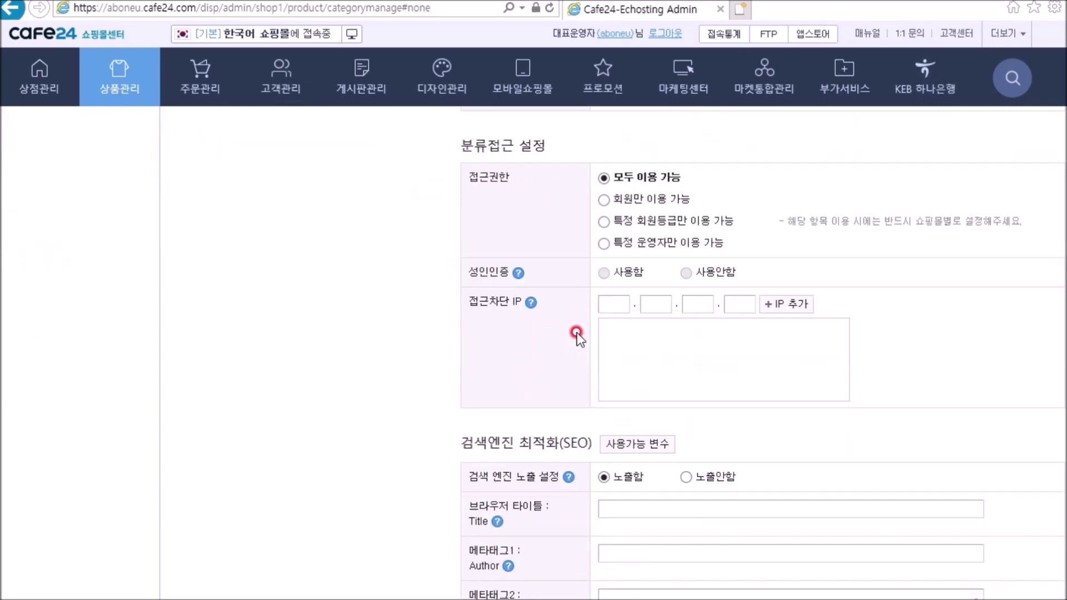
pyautogui.scroll(13, 653, 300)
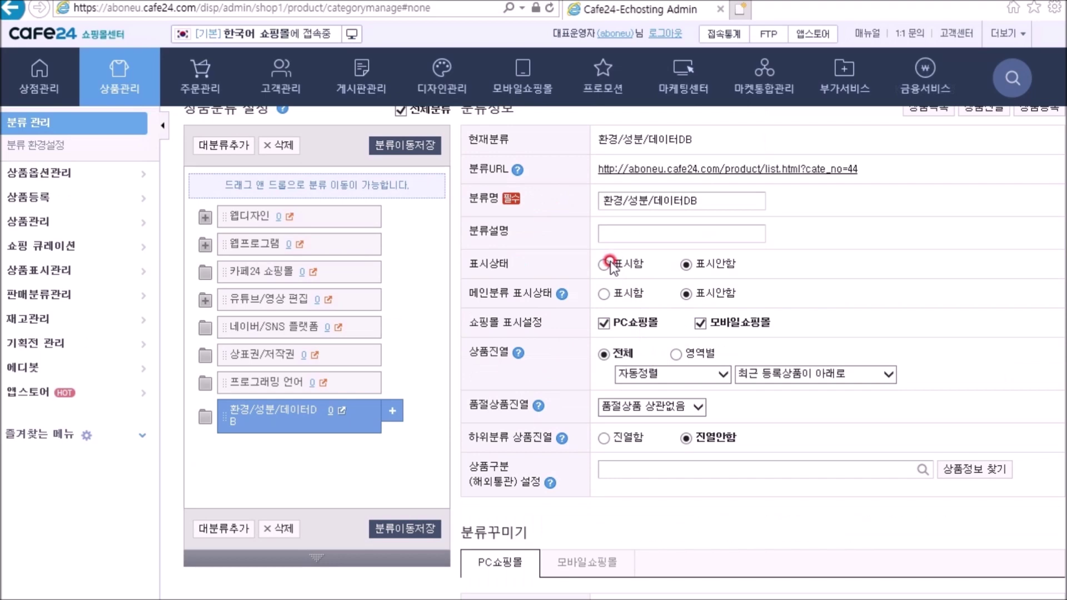
pyautogui.click(605, 297)
pyautogui.scroll(-13, 638, 389)
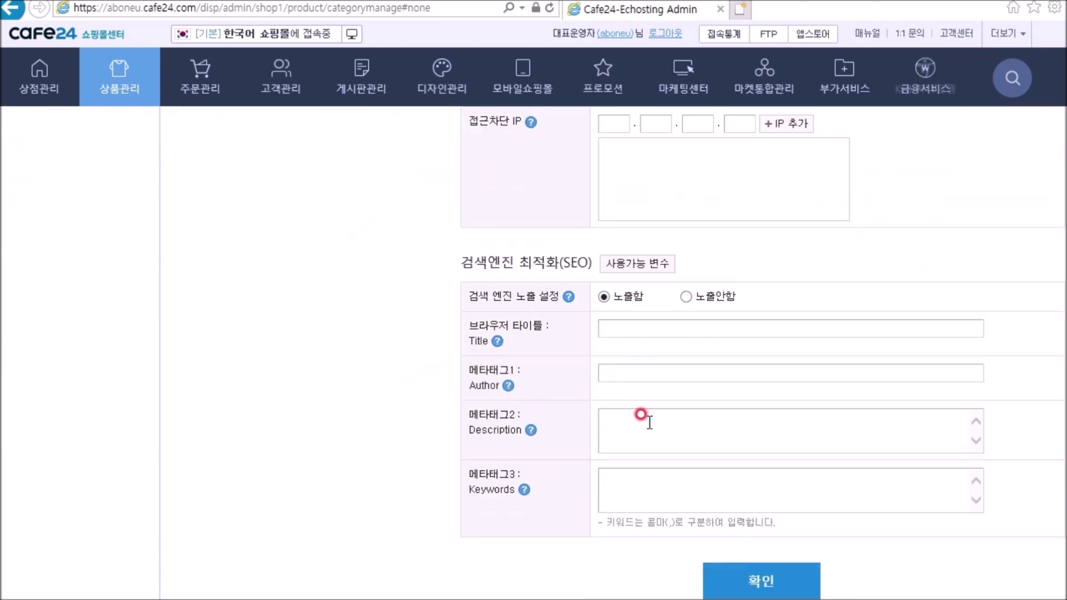
pyautogui.click(747, 575)
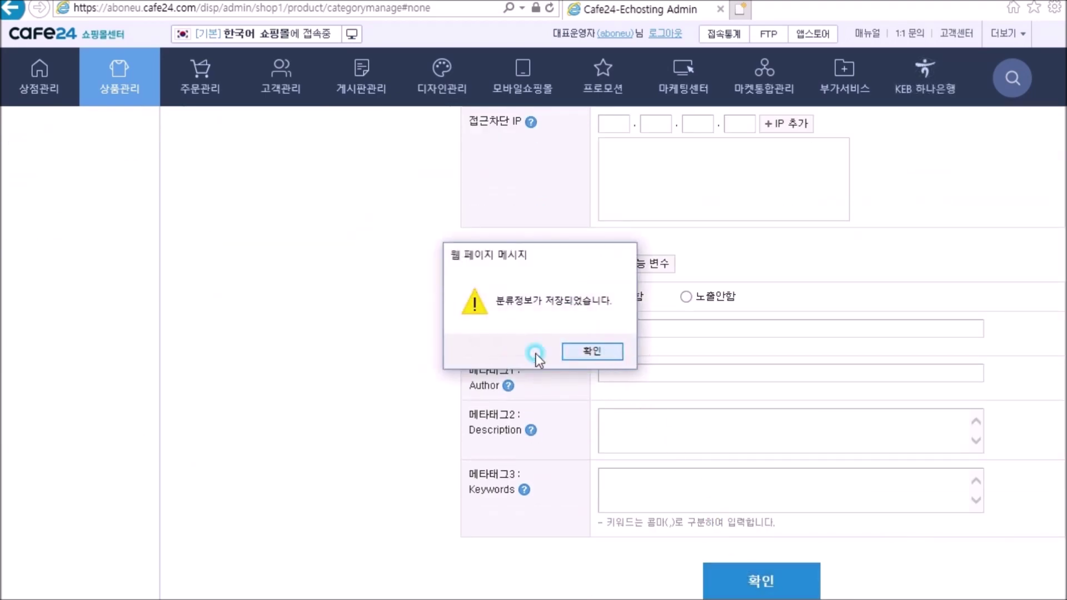
pyautogui.click(586, 350)
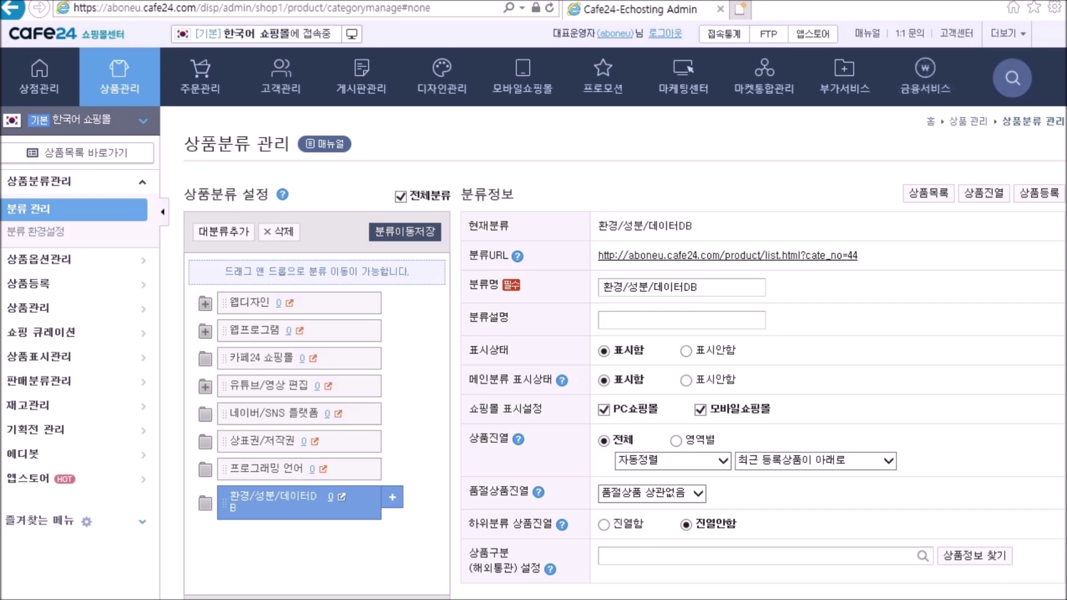
# Add a top-level category named 앱(어플)/기타 정보, with display status and main-category display status both 표시함, and save it
pyautogui.click(214, 231)
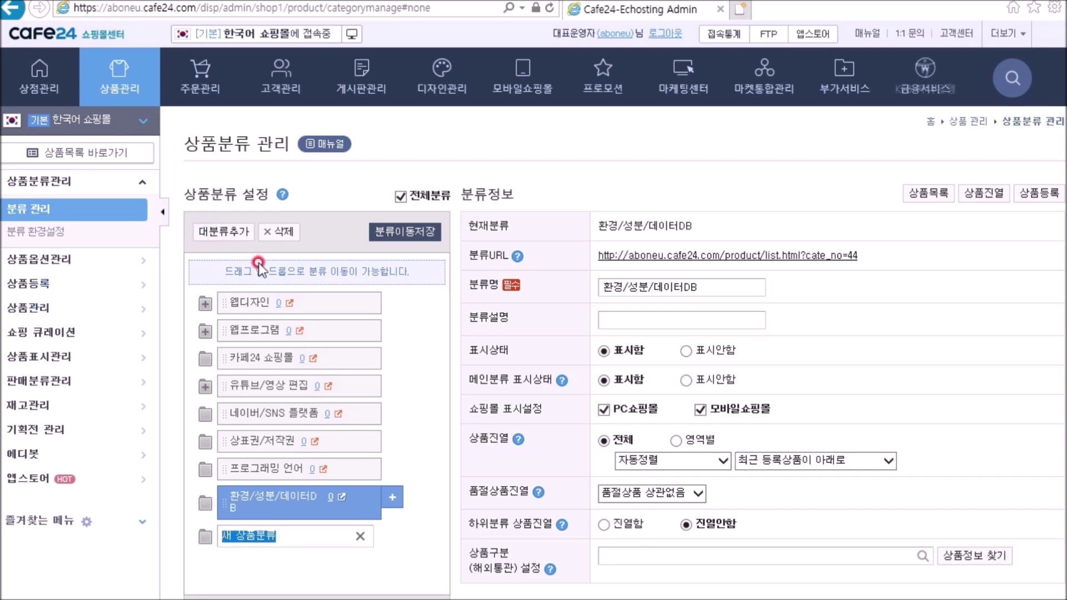
pyautogui.click(298, 535)
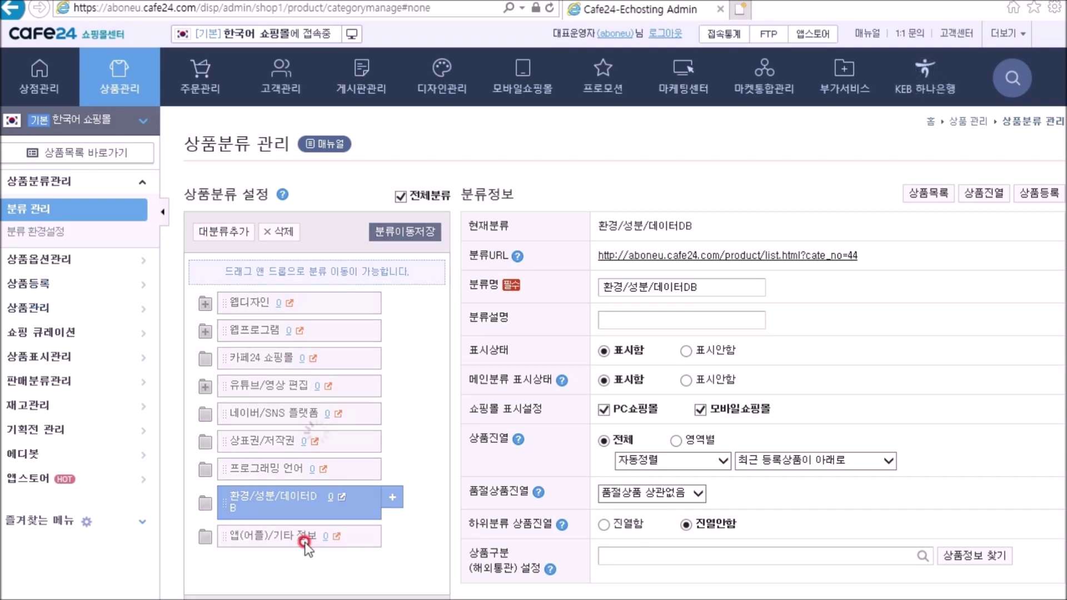
pyautogui.click(627, 350)
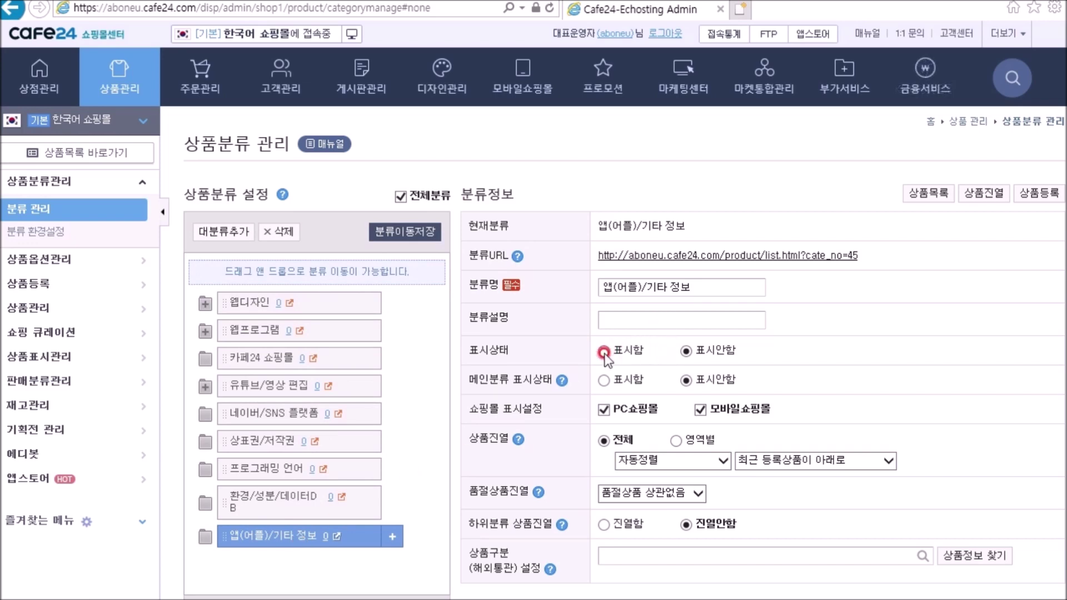
pyautogui.click(630, 380)
pyautogui.scroll(-15, 647, 379)
pyautogui.click(757, 578)
pyautogui.click(664, 282)
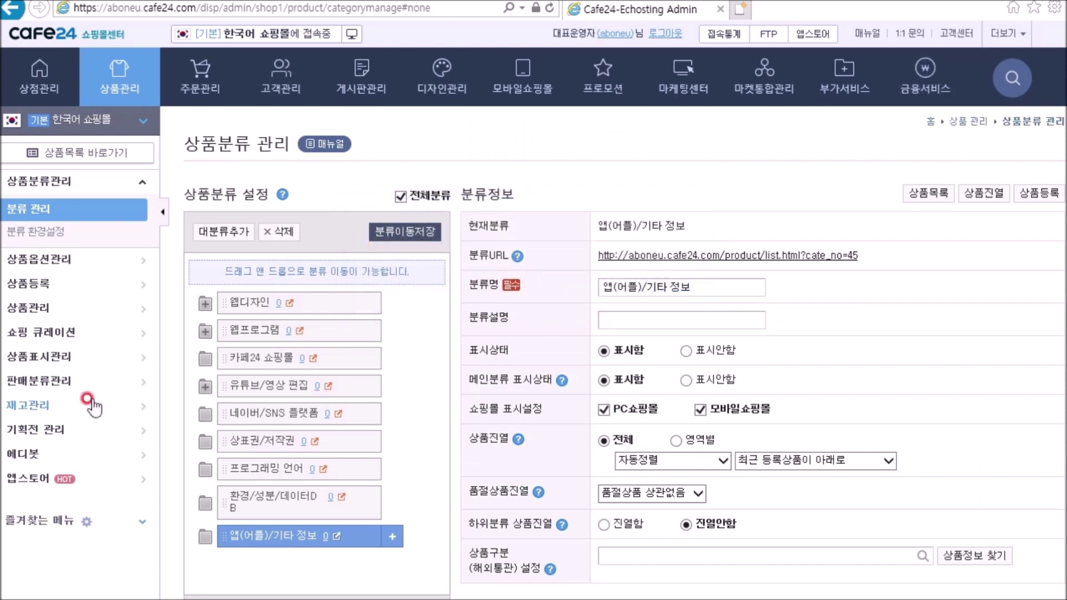
# Add a top-level category named 효도매뉴얼, set its display status and main-category display status to 표시함, and save it
pyautogui.click(214, 232)
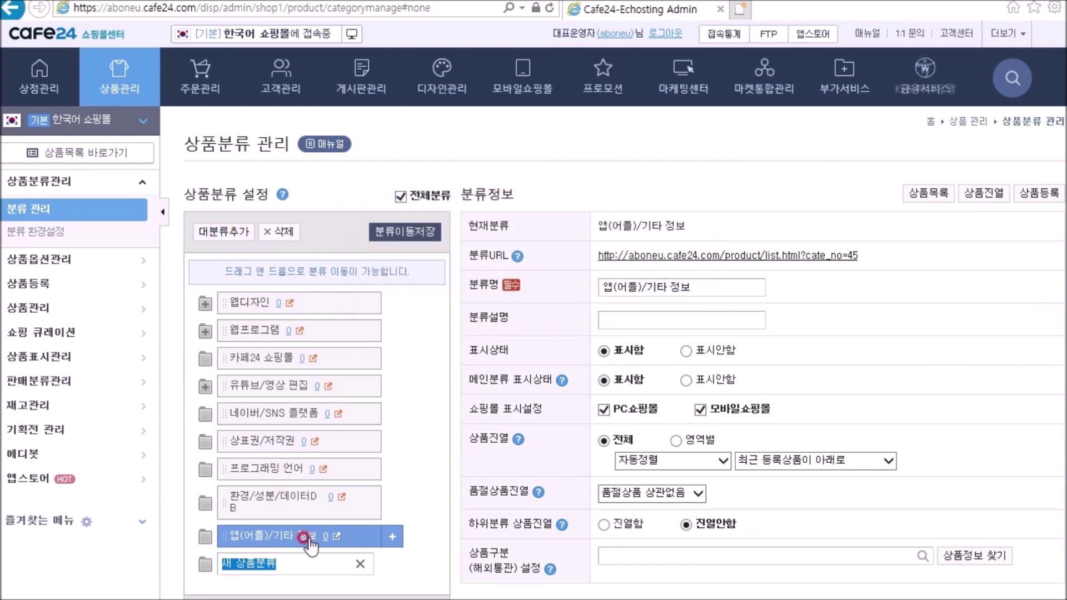
pyautogui.write('효도매뉴얼')
pyautogui.press('Return')
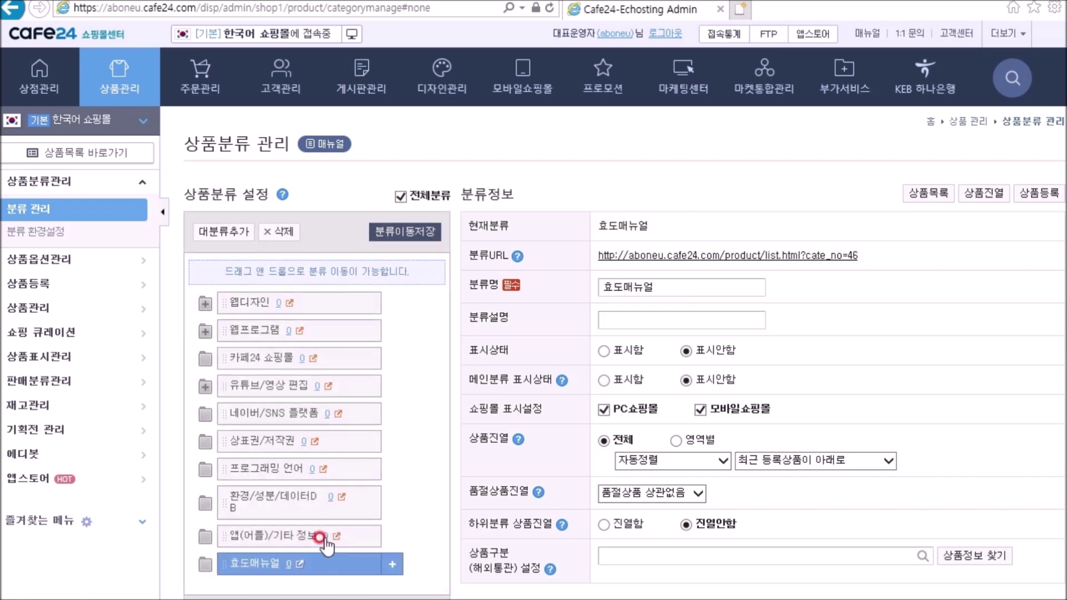
pyautogui.click(603, 350)
pyautogui.click(604, 380)
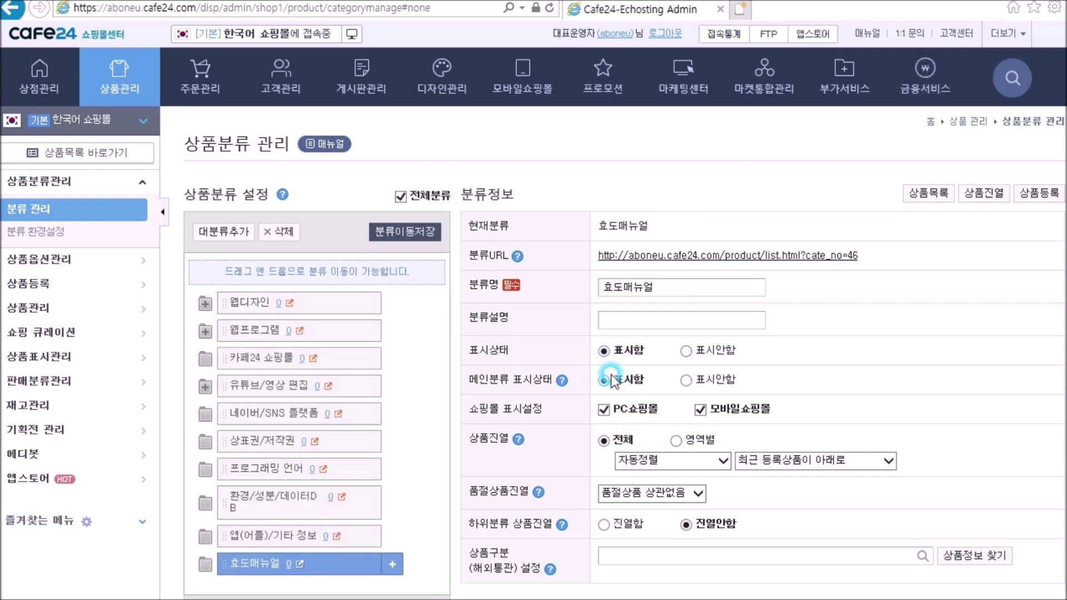
pyautogui.scroll(-15, 611, 379)
pyautogui.click(757, 579)
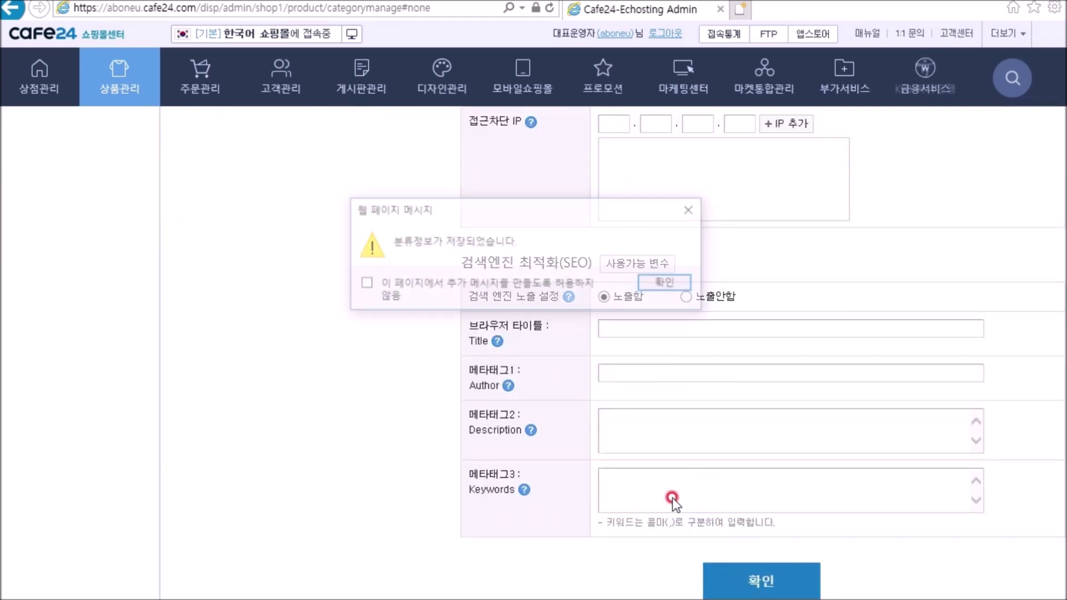
pyautogui.click(659, 286)
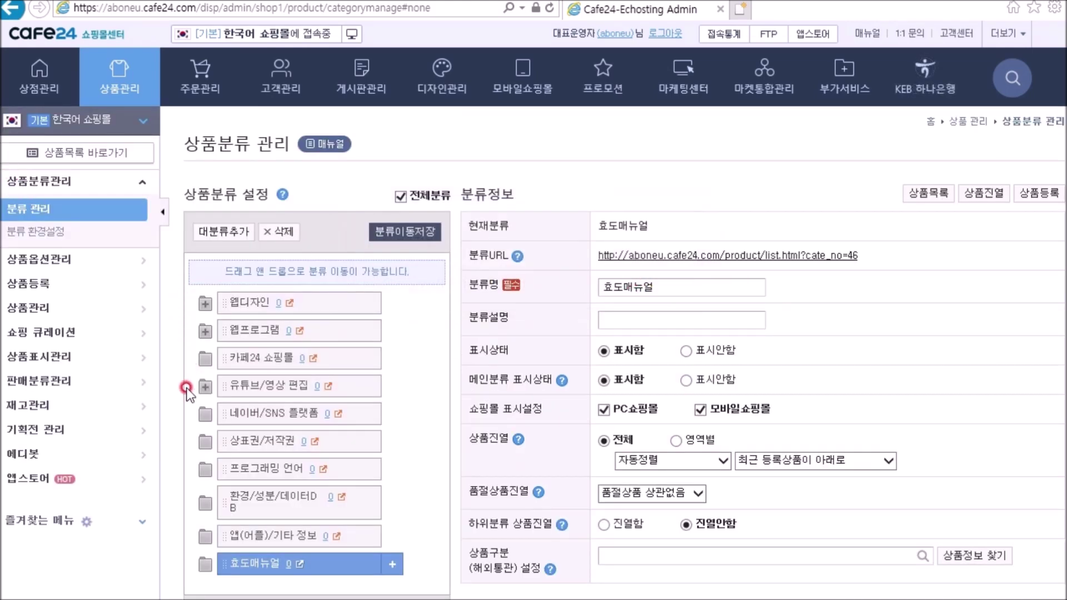
# Add a subcategory named 상표권 under the 상표권/저작권 category
pyautogui.click(270, 442)
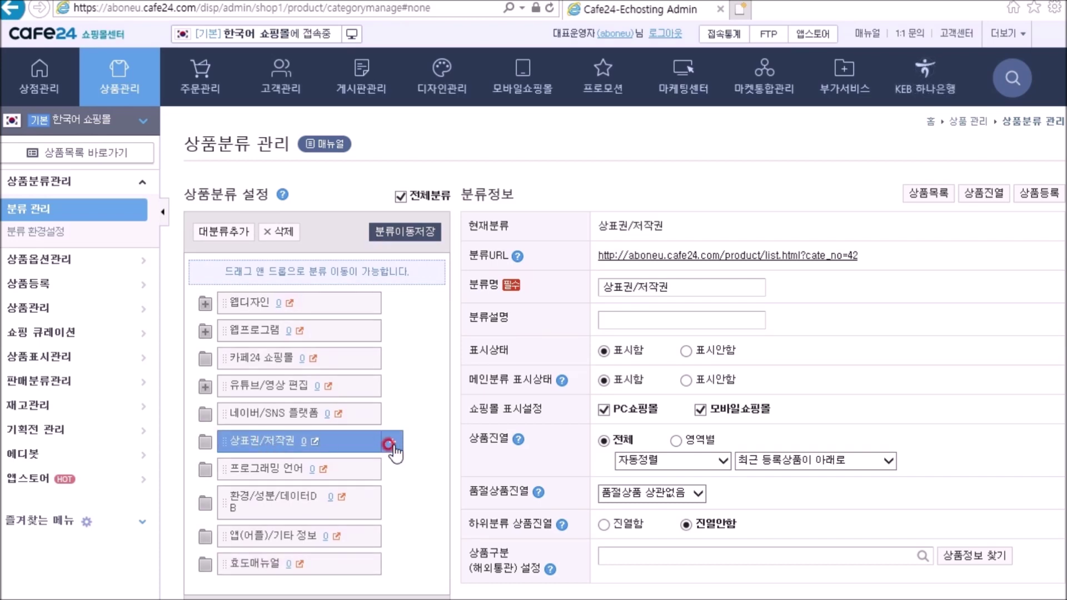
pyautogui.click(391, 444)
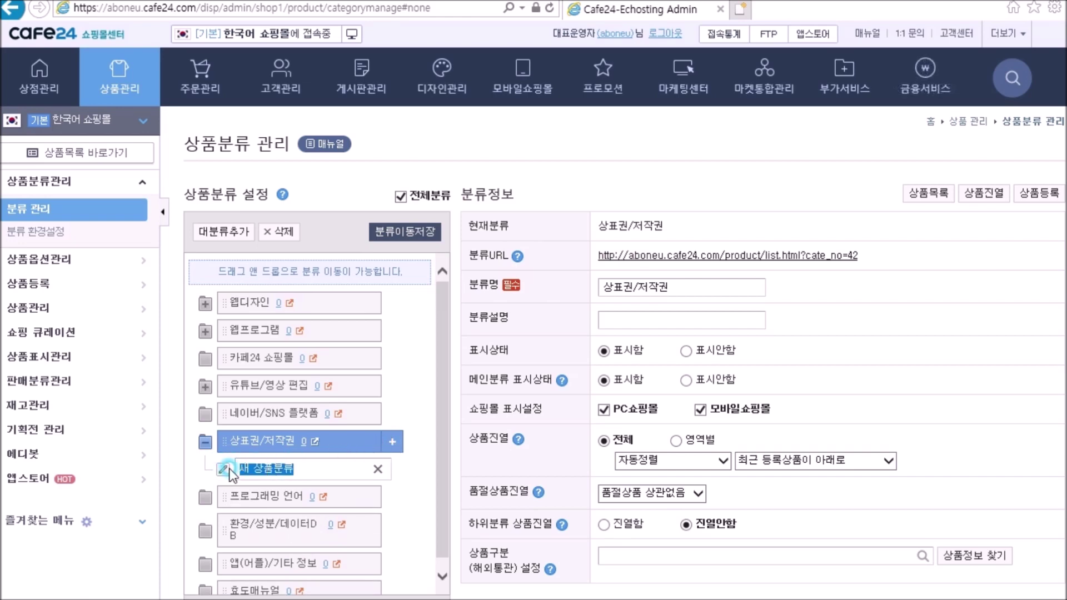
pyautogui.write('상표권')
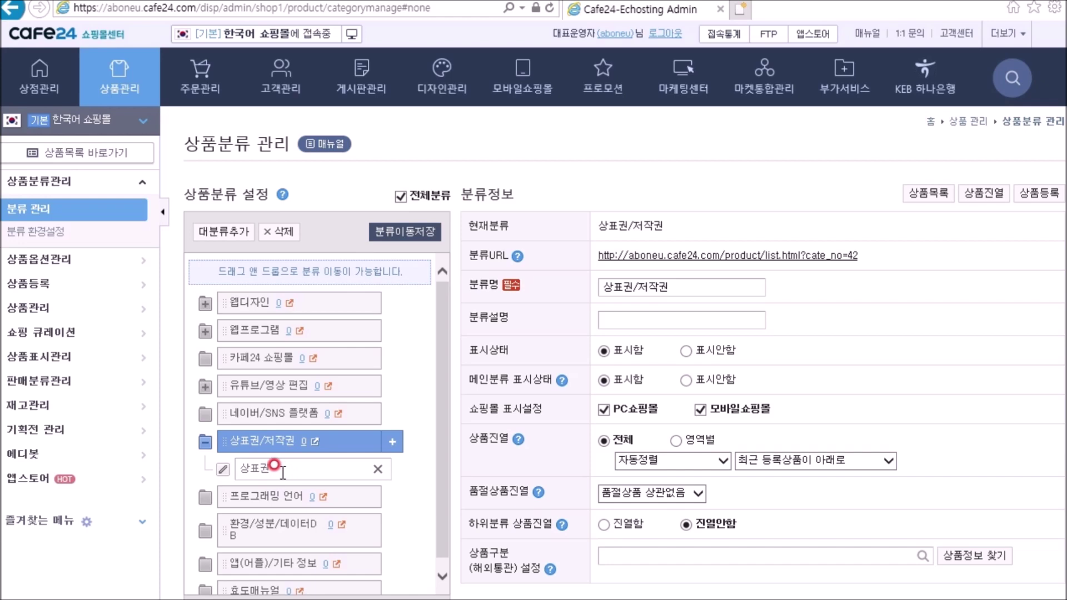
pyautogui.press('Return')
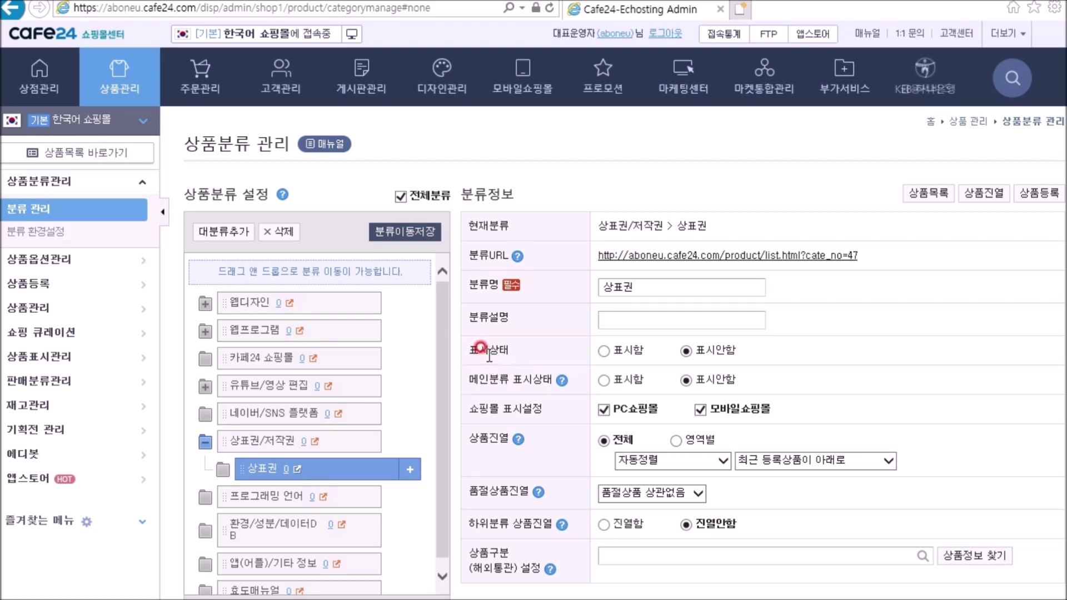
# Set the 상표권 subcategory's display status to 표시함, keep its main-category display status at 표시안함, and save the category information
pyautogui.click(605, 351)
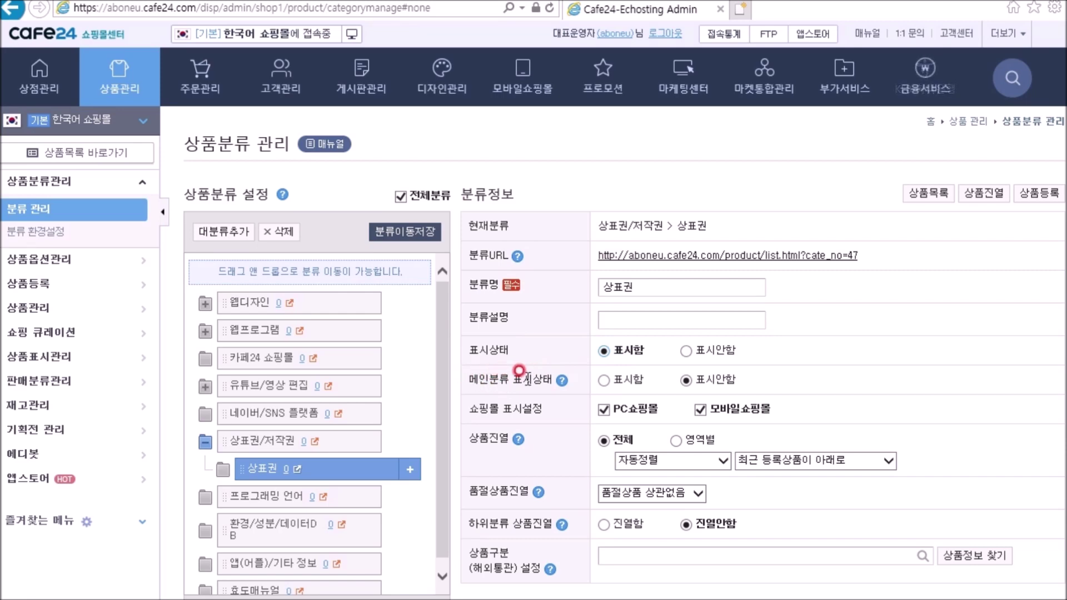
pyautogui.moveTo(708, 381); pyautogui.dragTo(675, 380)
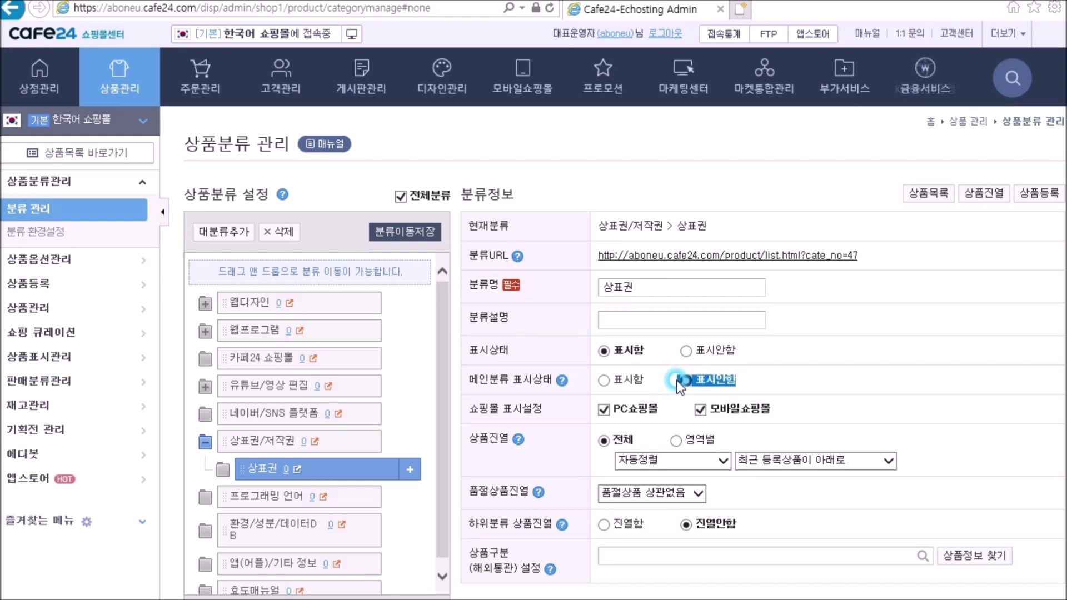
pyautogui.click(758, 369)
pyautogui.scroll(-15, 759, 384)
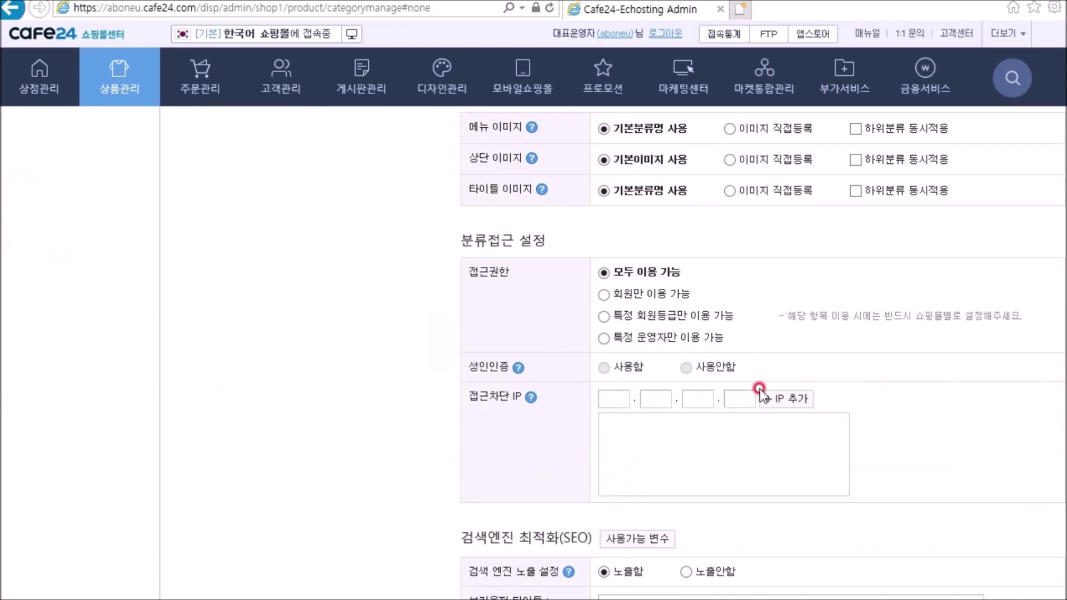
pyautogui.click(774, 575)
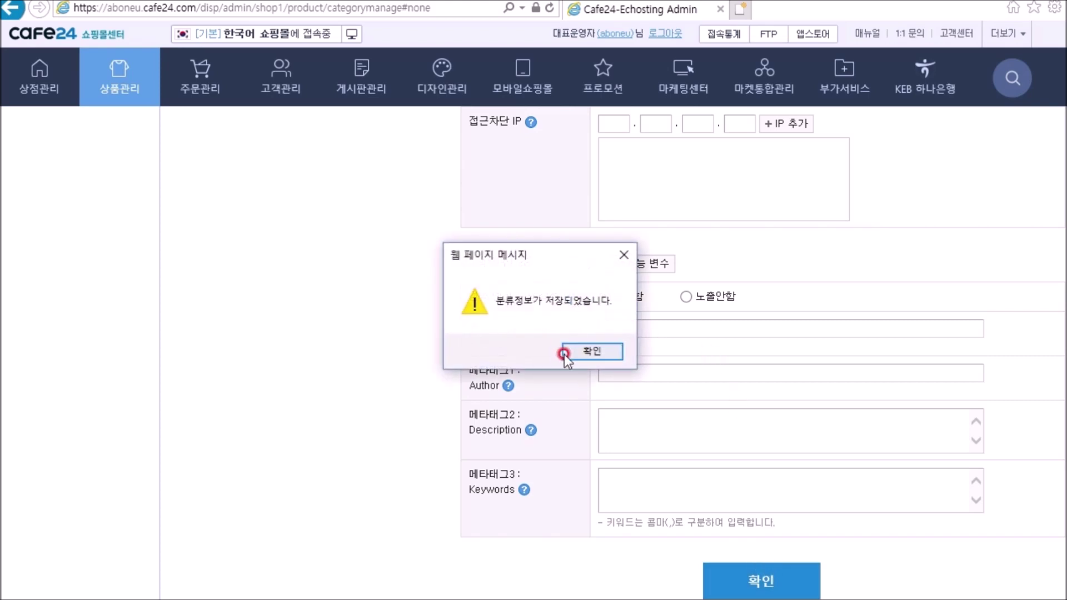
pyautogui.click(569, 353)
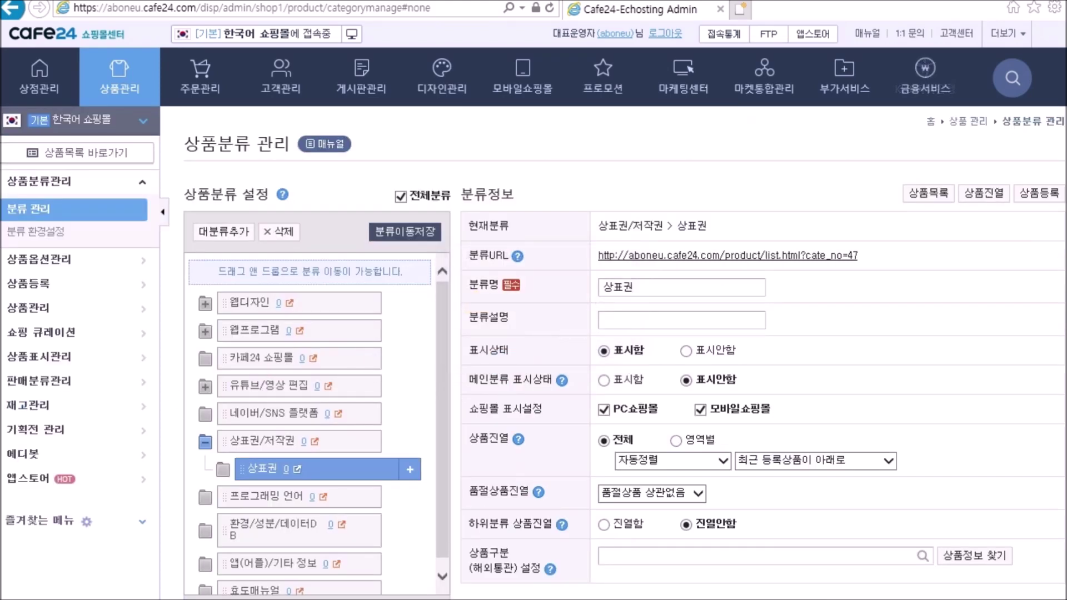
# Add a second subcategory named 저작권 under the 상표권/저작권 category
pyautogui.click(336, 439)
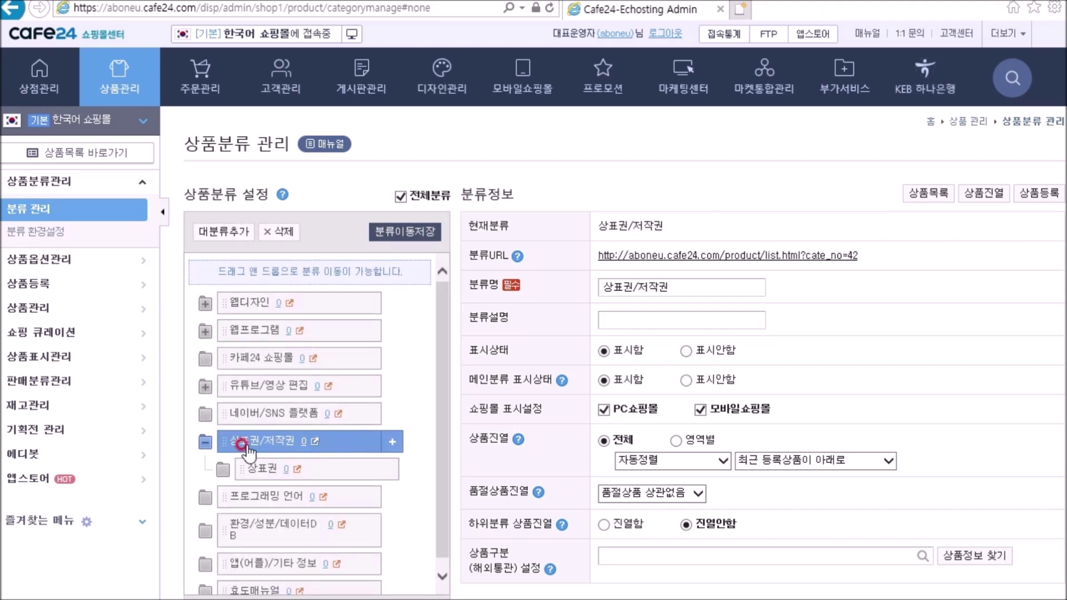
pyautogui.click(392, 440)
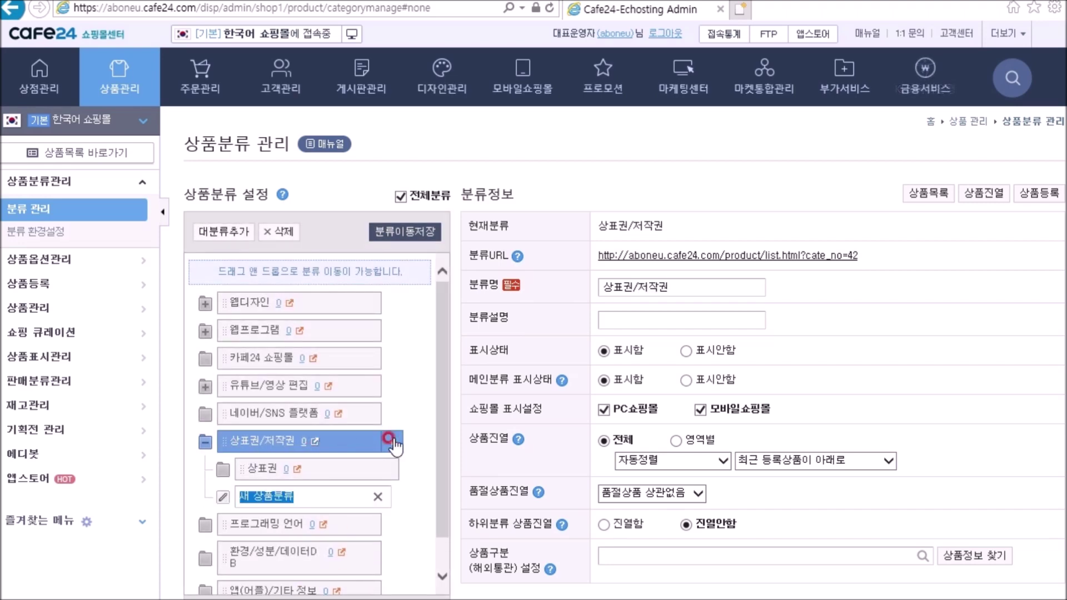
pyautogui.click(243, 496)
pyautogui.write('저작권')
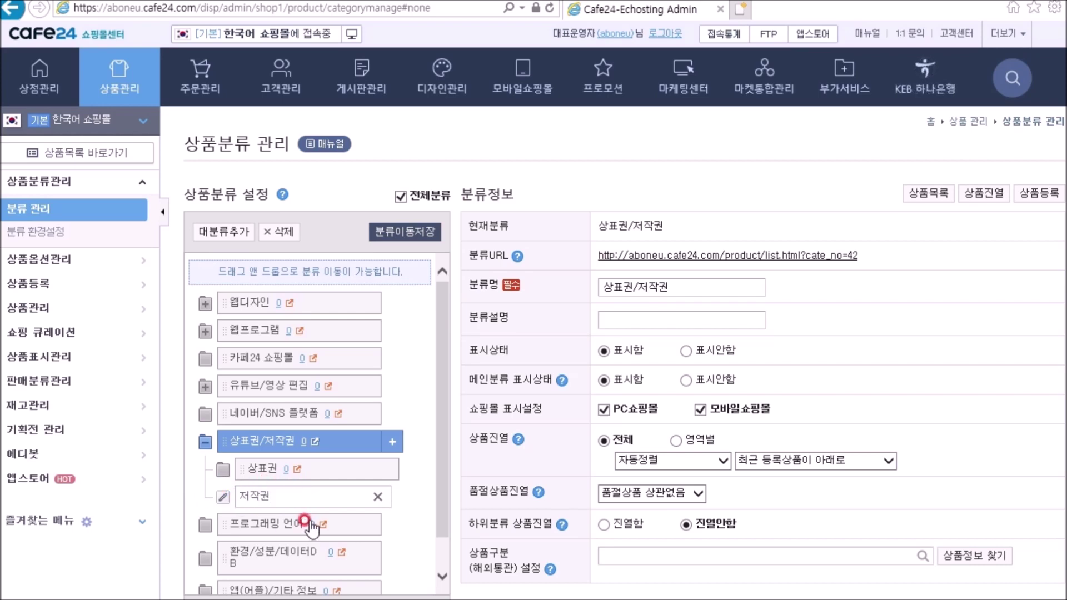
pyautogui.click(305, 522)
pyautogui.click(366, 489)
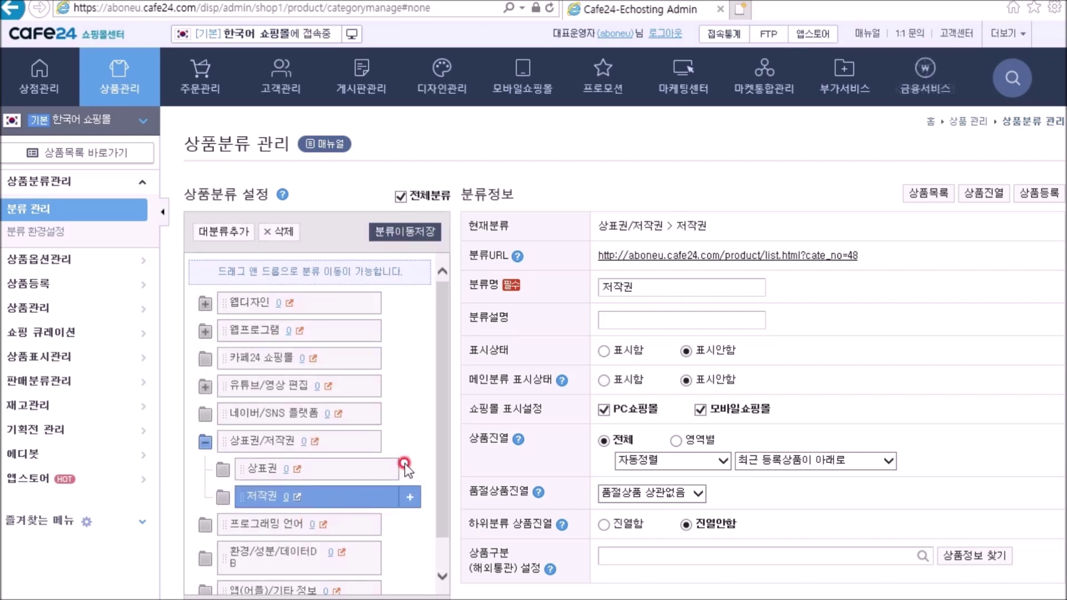
# Set the 저작권 subcategory's display status to 표시함, keep its main-category display status at 표시안함, and save the category information
pyautogui.click(604, 352)
pyautogui.moveTo(469, 379); pyautogui.dragTo(557, 380)
pyautogui.click(686, 380)
pyautogui.click(759, 383)
pyautogui.scroll(-15, 755, 385)
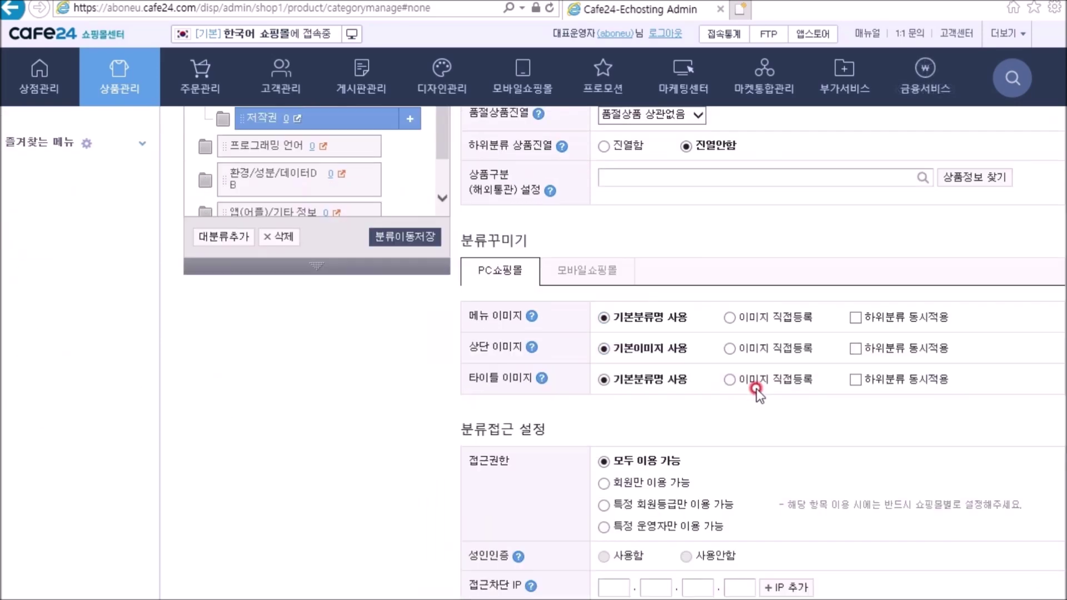
pyautogui.click(782, 577)
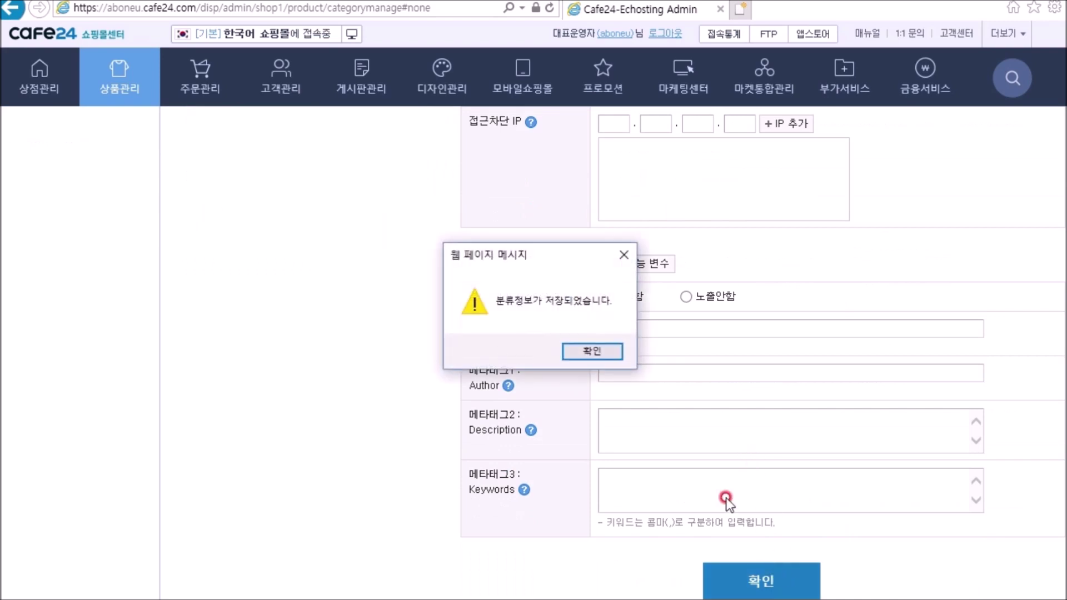
pyautogui.click(605, 359)
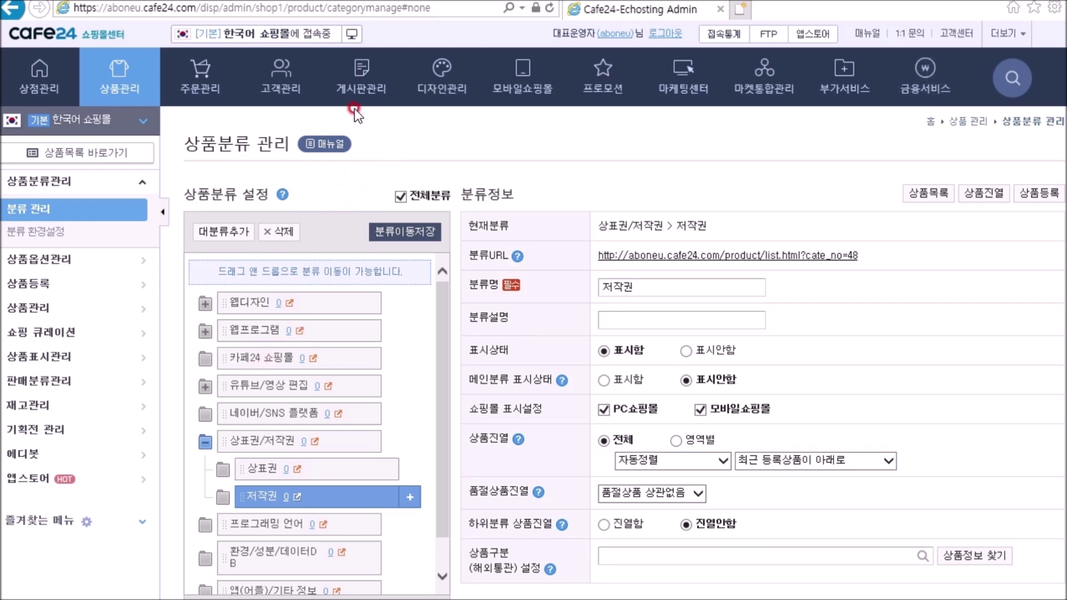
# Open the storefront and check the subcategories of 상표권/저작권 in the category menu
pyautogui.click(350, 35)
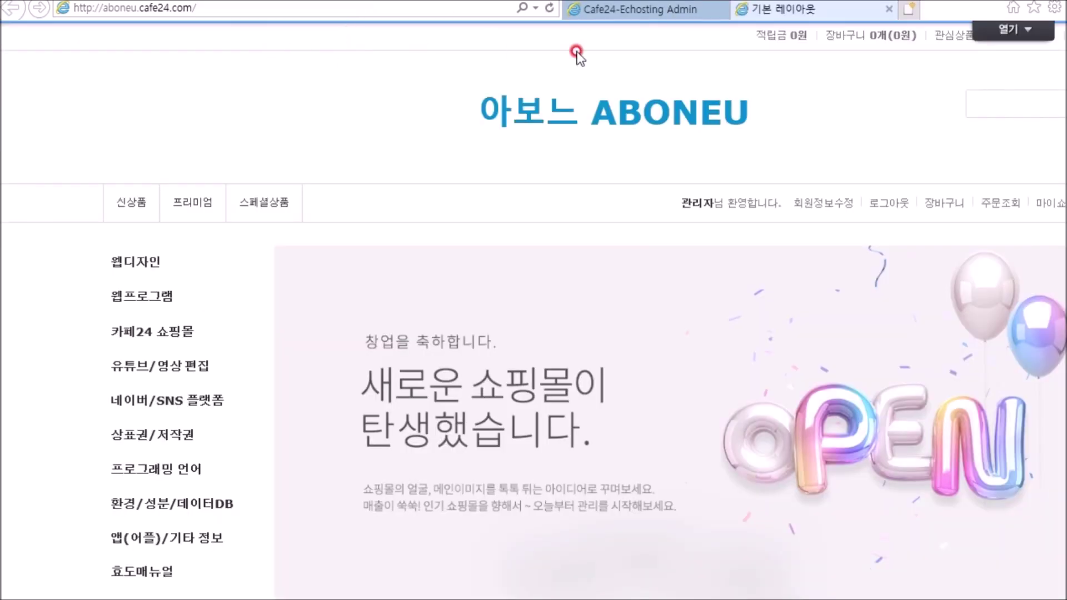
pyautogui.moveTo(131, 441)
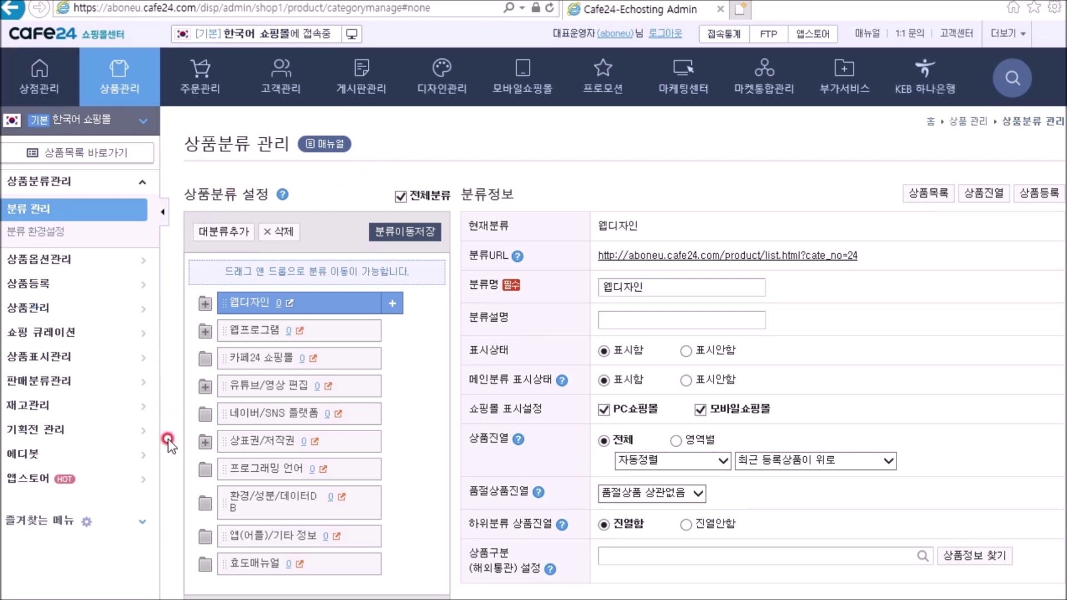
# Move the 프로그래밍 언어 category up between 유튜브/영상 편집 and 네이버/SNS 플랫폼 in the category order
pyautogui.click(258, 470)
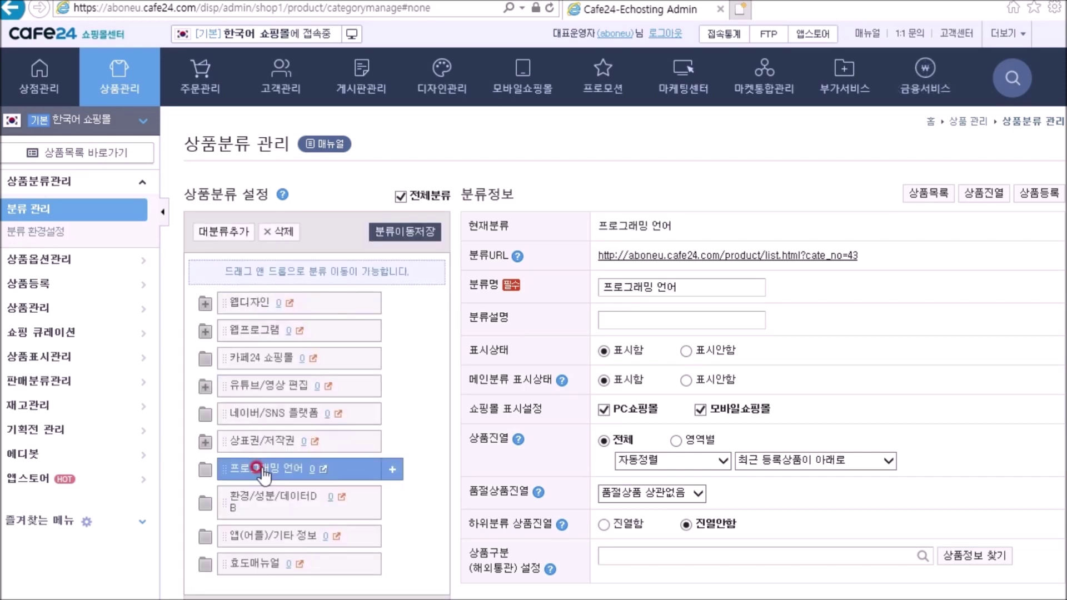
pyautogui.click(275, 235)
pyautogui.moveTo(259, 475); pyautogui.dragTo(248, 405)
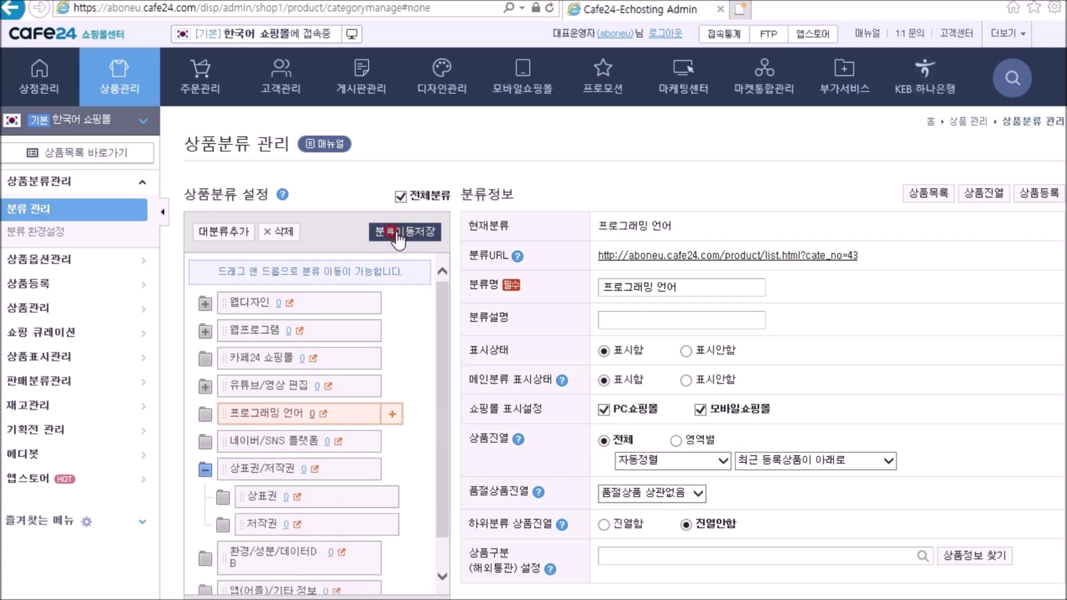